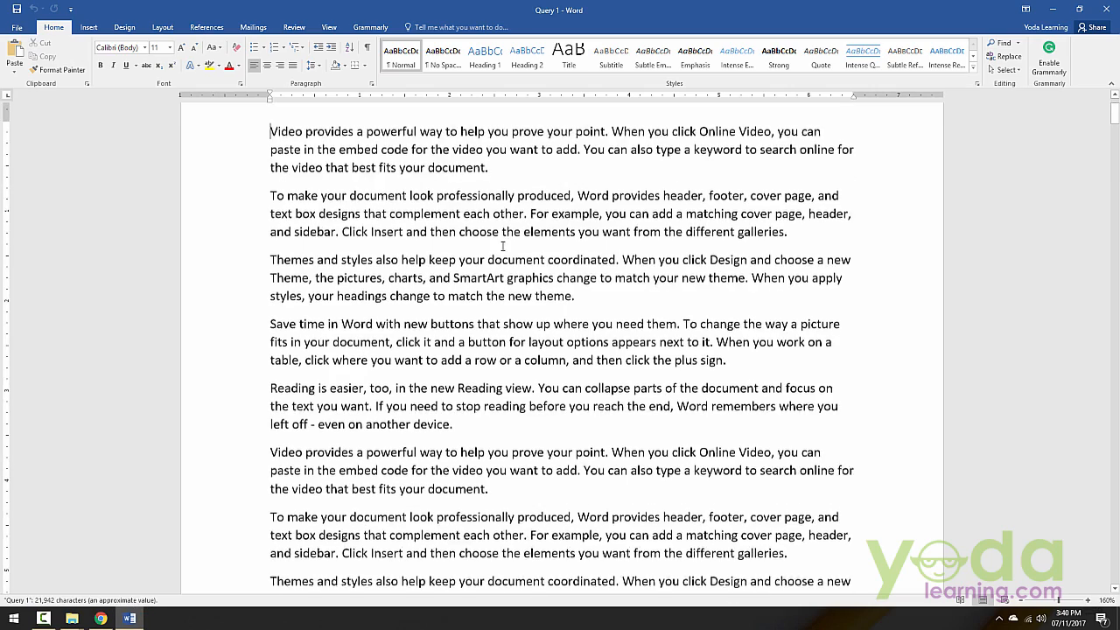
Step: Open the blank footer on the document's first page for editing
scroll(503, 246, down, 20)
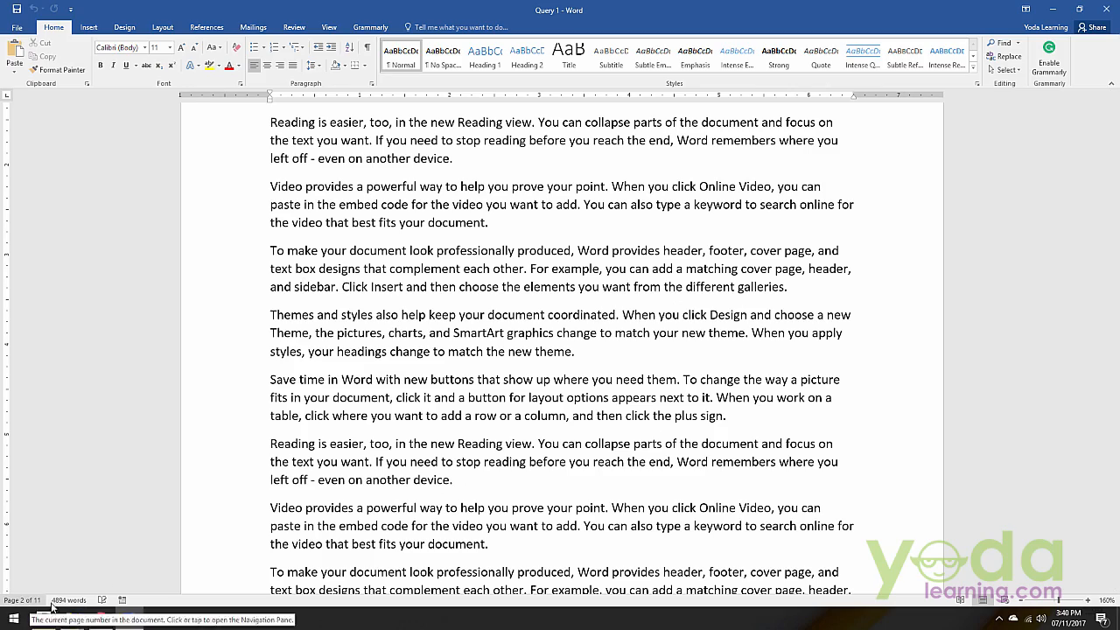
scroll(544, 295, up, 10)
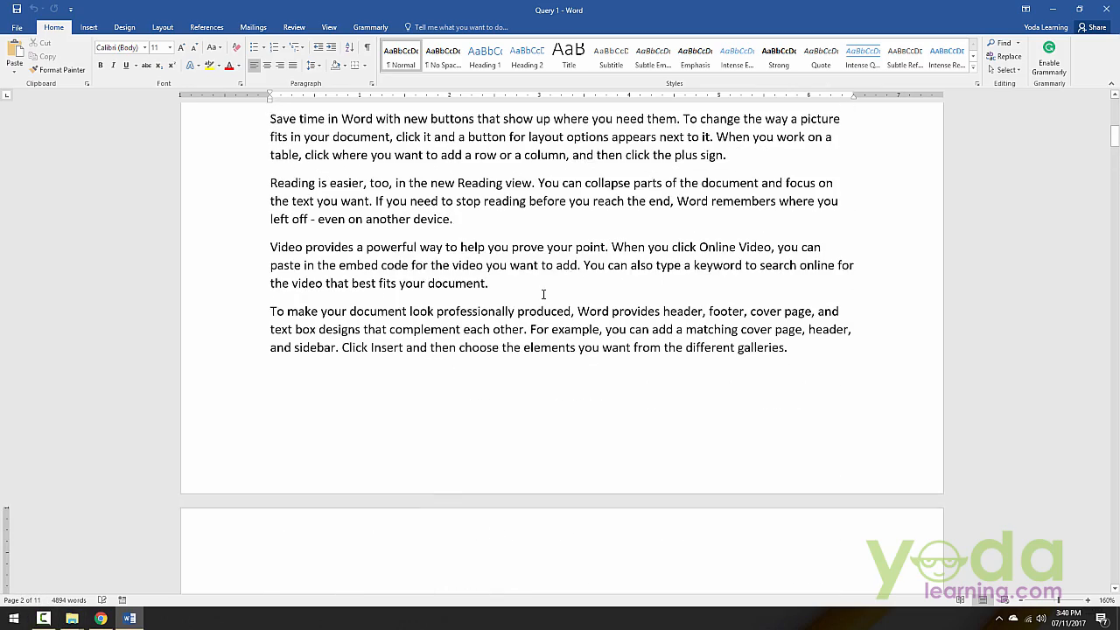
scroll(544, 294, up, 10)
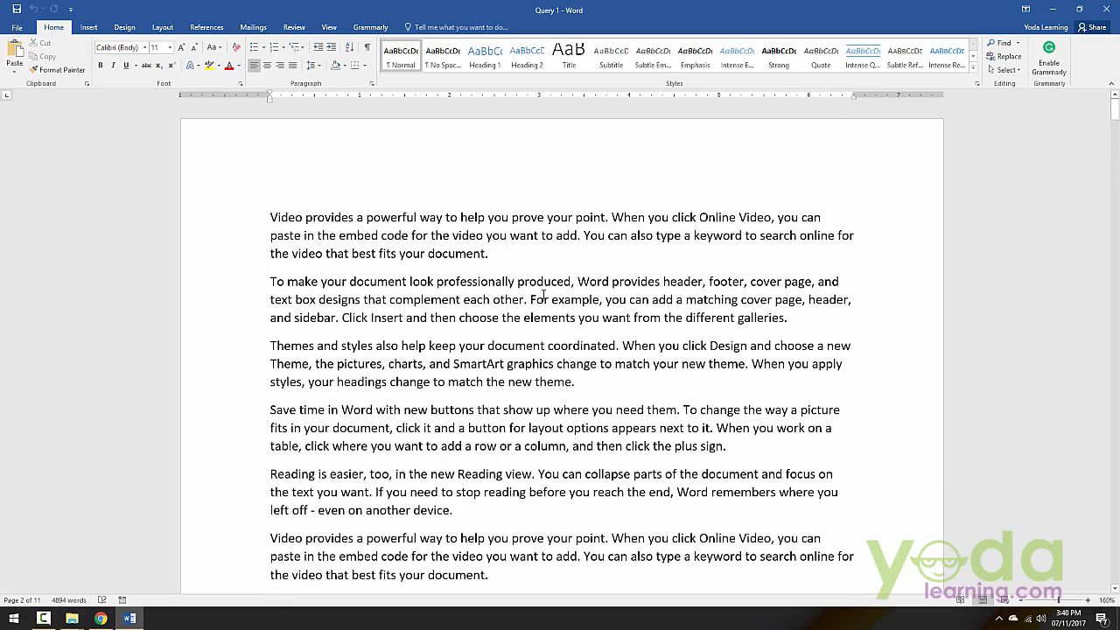
scroll(543, 295, down, 8)
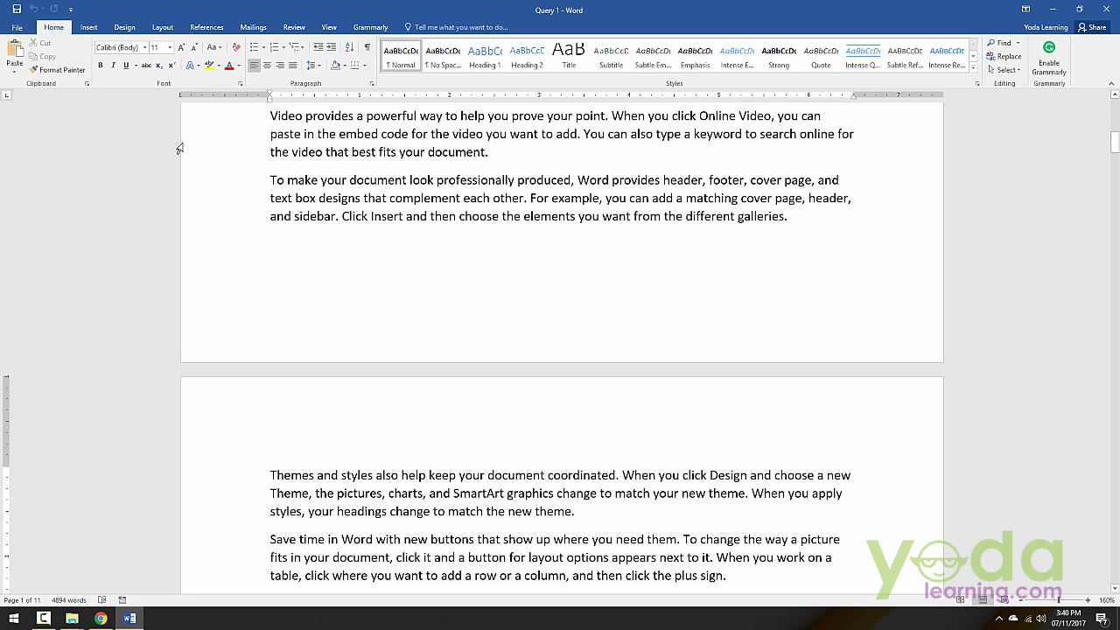
click(89, 27)
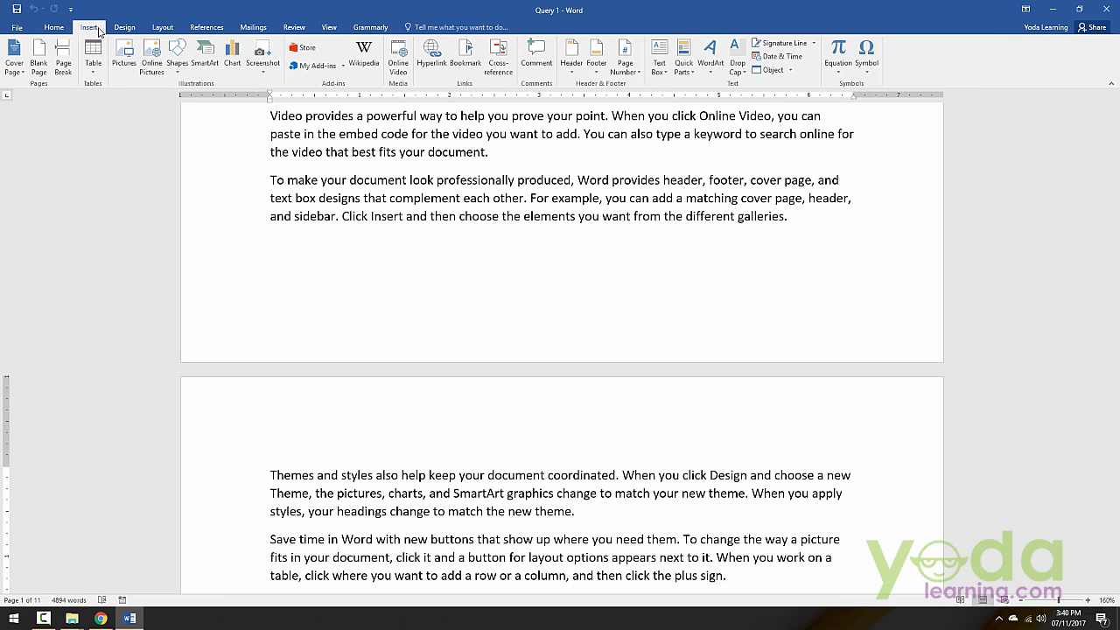
click(596, 64)
click(650, 478)
scroll(536, 380, down, 20)
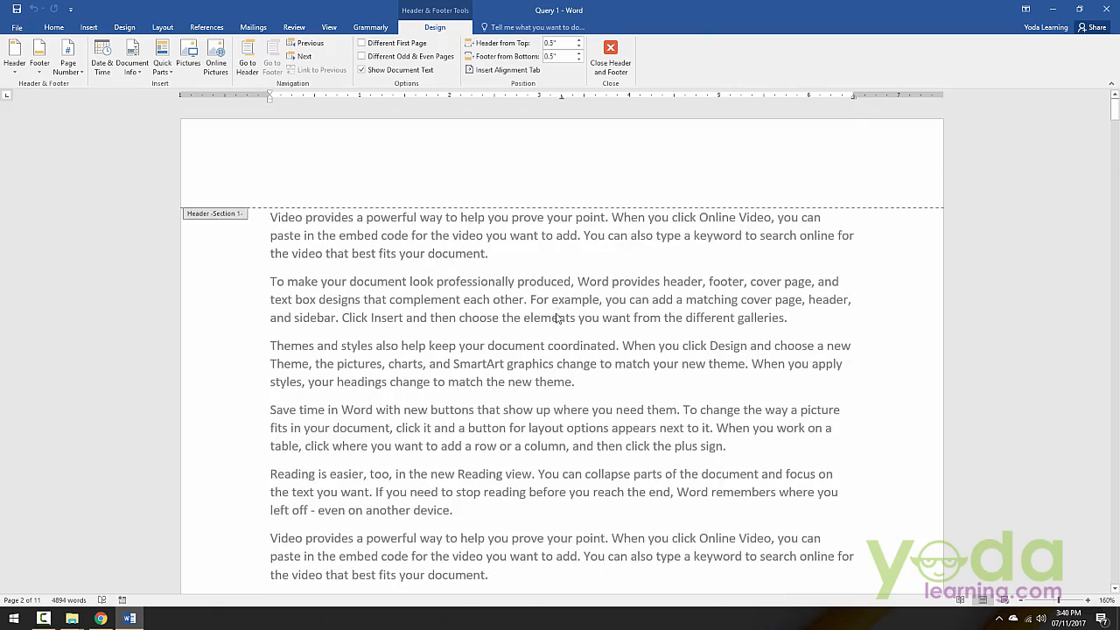
scroll(536, 381, up, 5)
click(557, 487)
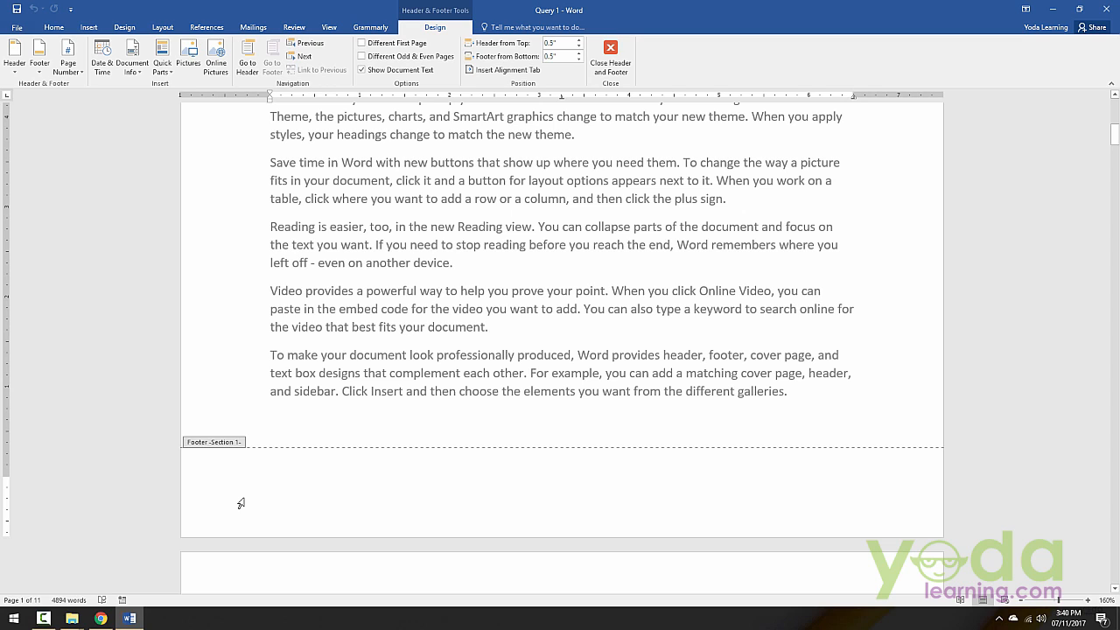
Step: Insert an Accent Bar 1 page number at the bottom of the page
click(68, 61)
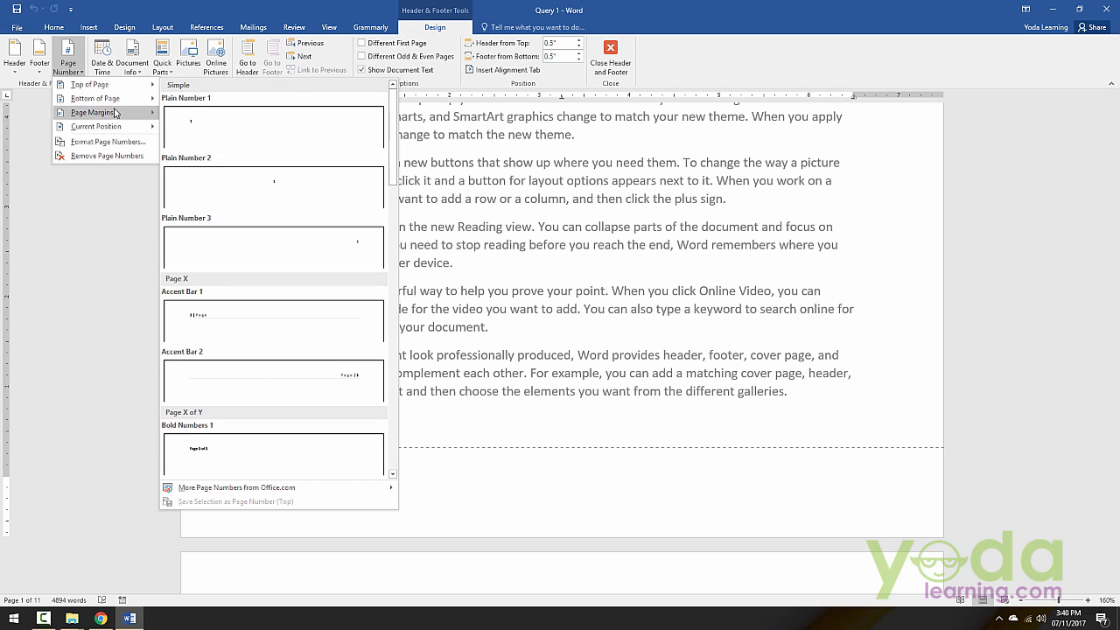
mouse_move(105, 98)
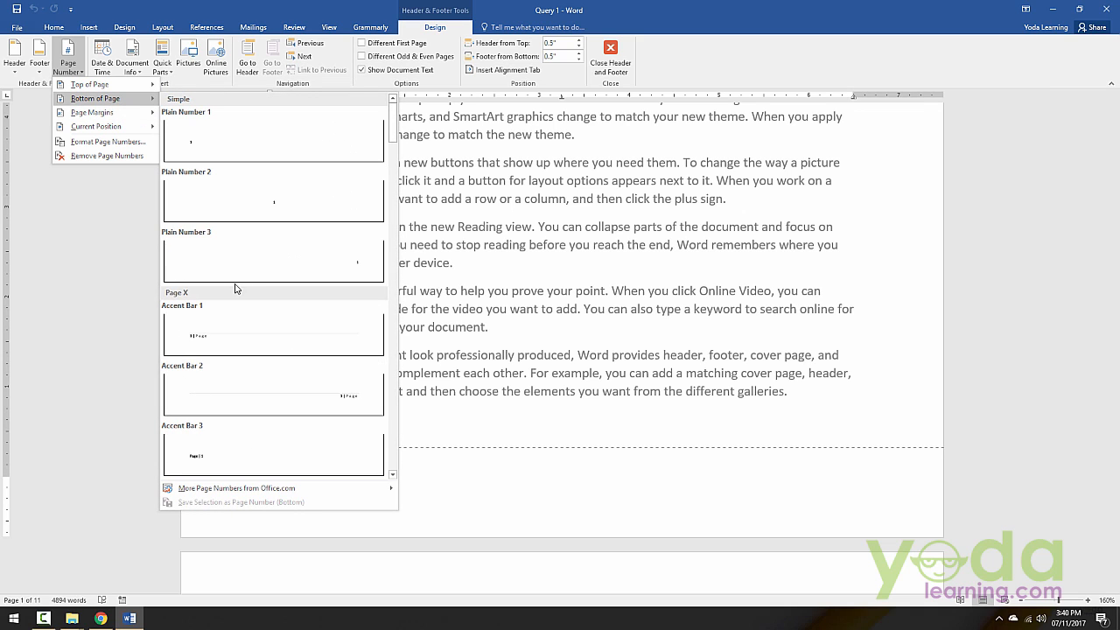
click(214, 347)
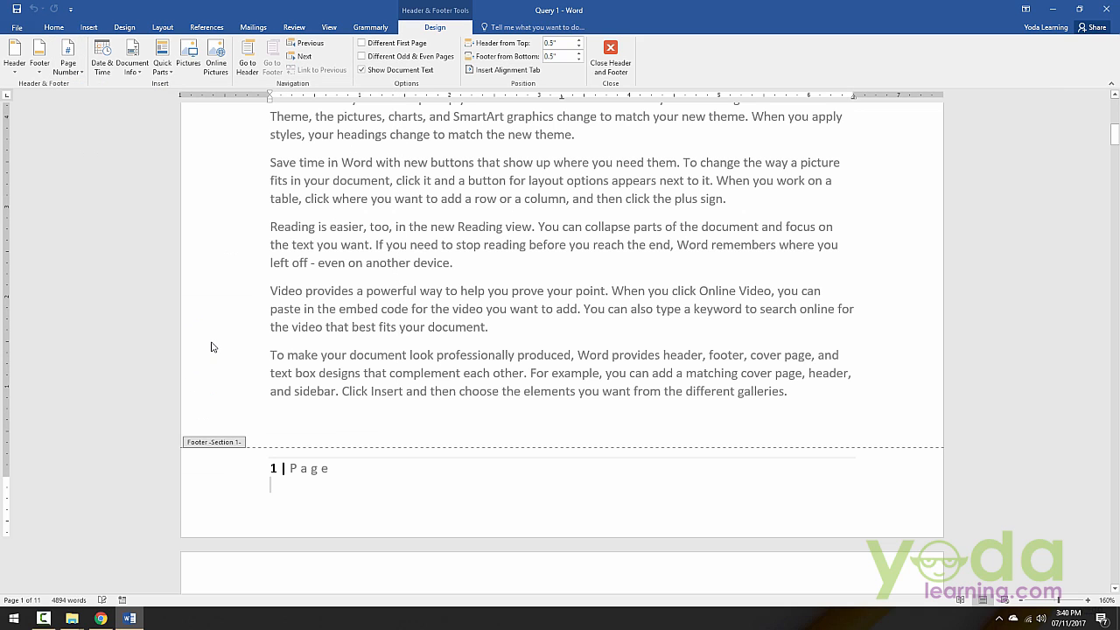
Step: Add "Chapter 1" at the centre and "P.T.O" at the right end of the footer line, and close footer editing
click(364, 472)
key(Tab)
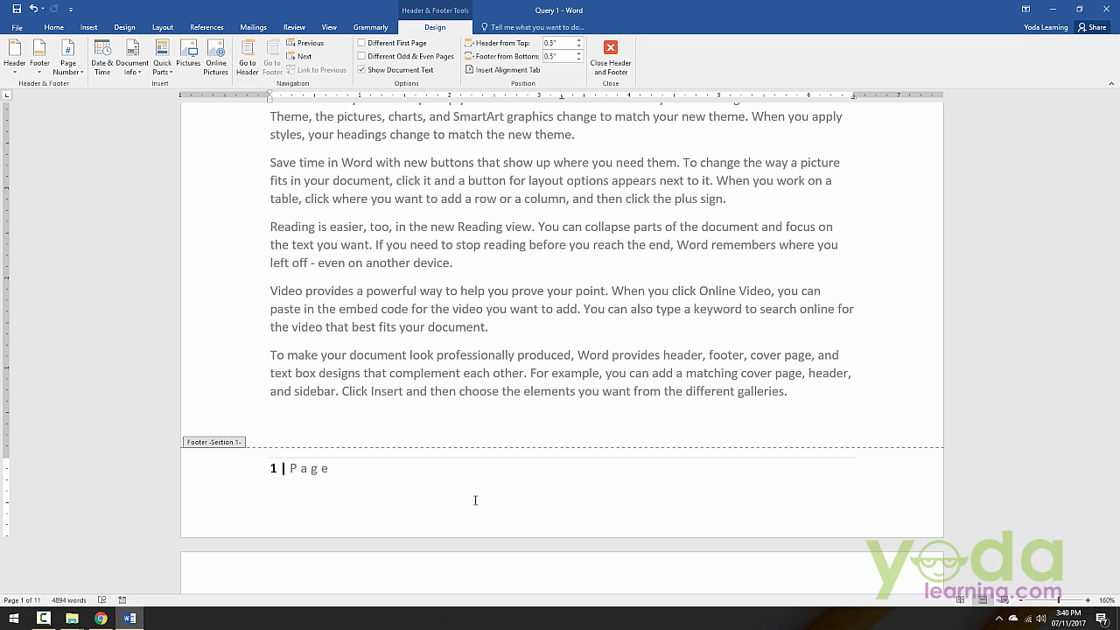
text(Chapter 1	P.T.O)
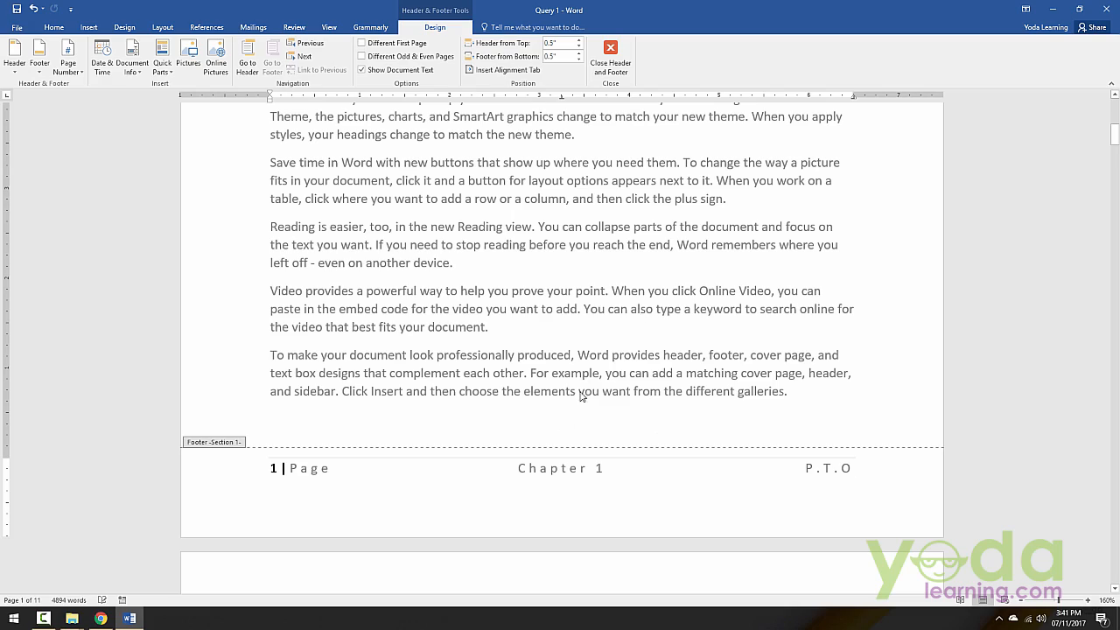
scroll(585, 394, down, 12)
scroll(560, 389, down, 3)
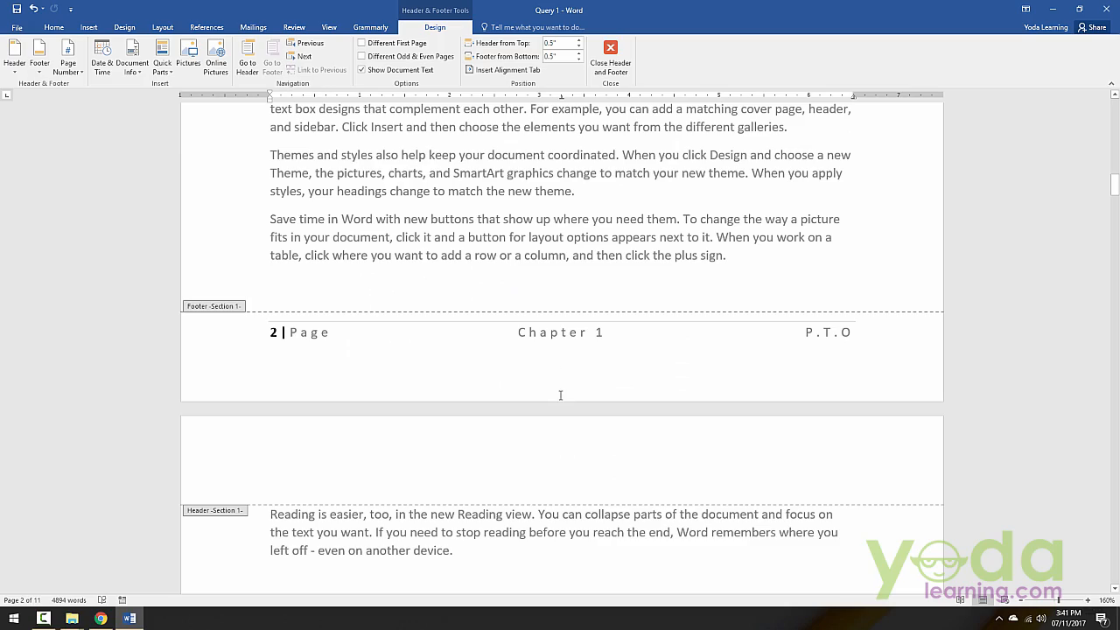
click(611, 56)
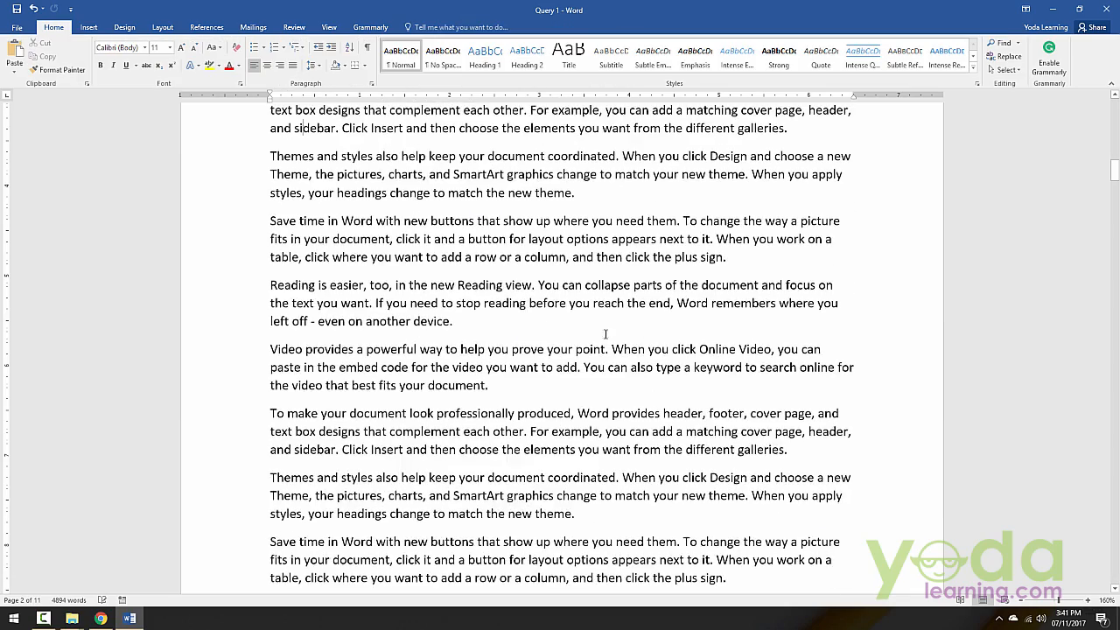
Step: Insert a Next Page section break before the first paragraph of page 7
scroll(596, 350, up, 5)
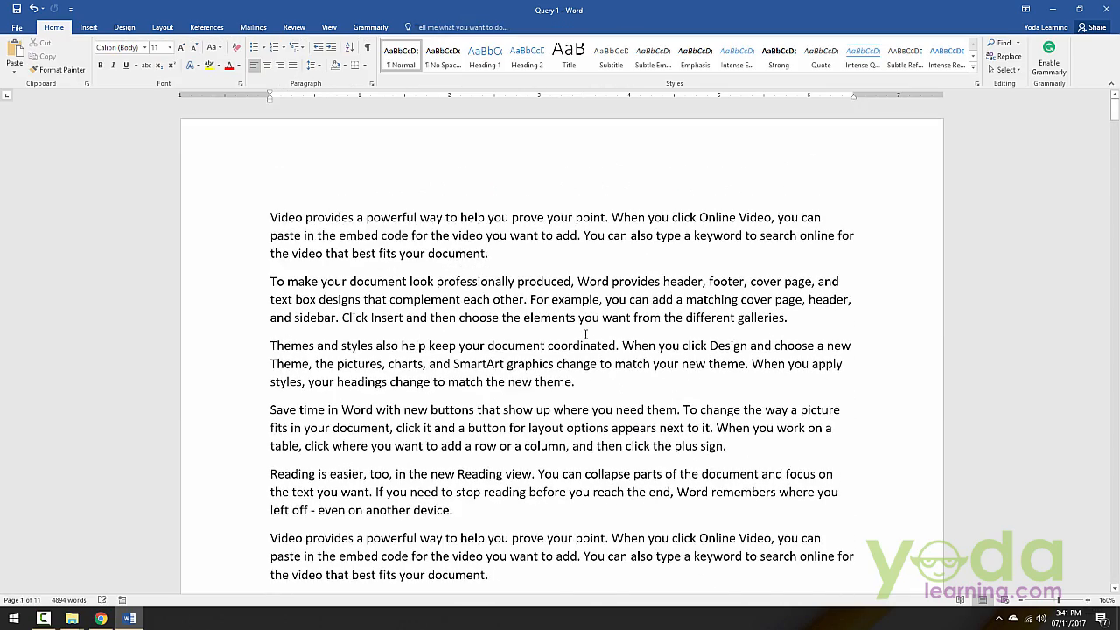
scroll(582, 365, down, 20)
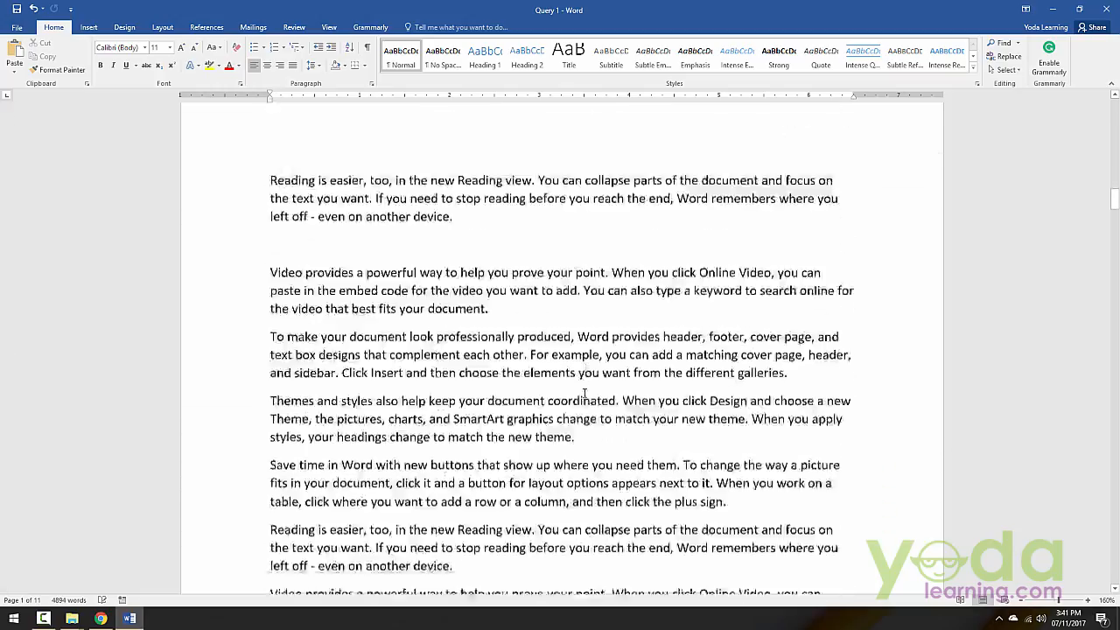
scroll(577, 388, down, 20)
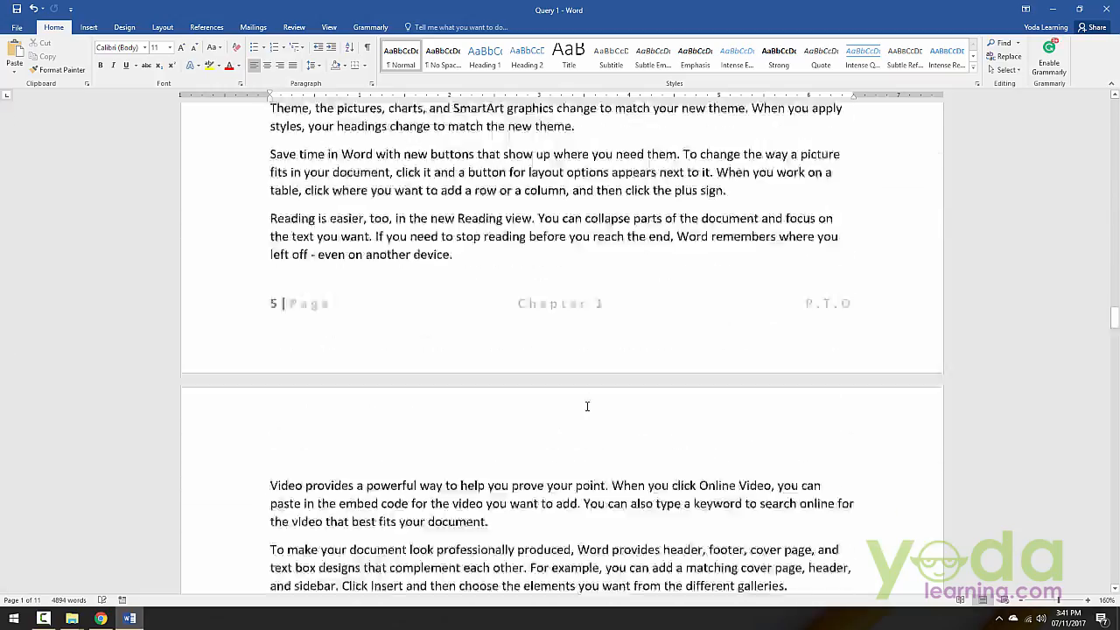
scroll(591, 400, down, 10)
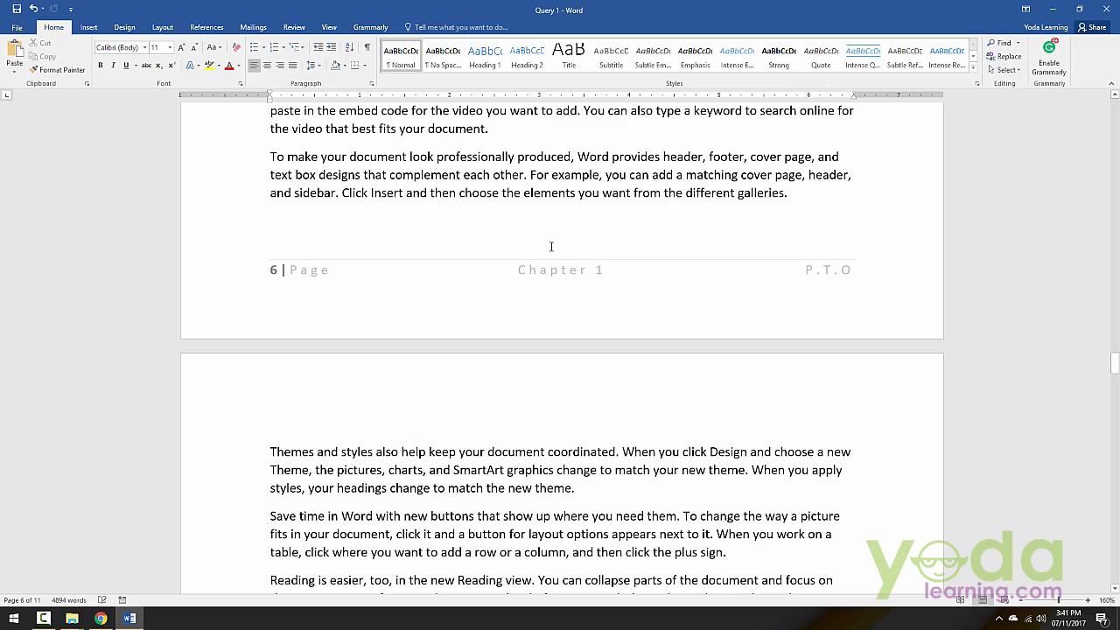
scroll(469, 517, down, 12)
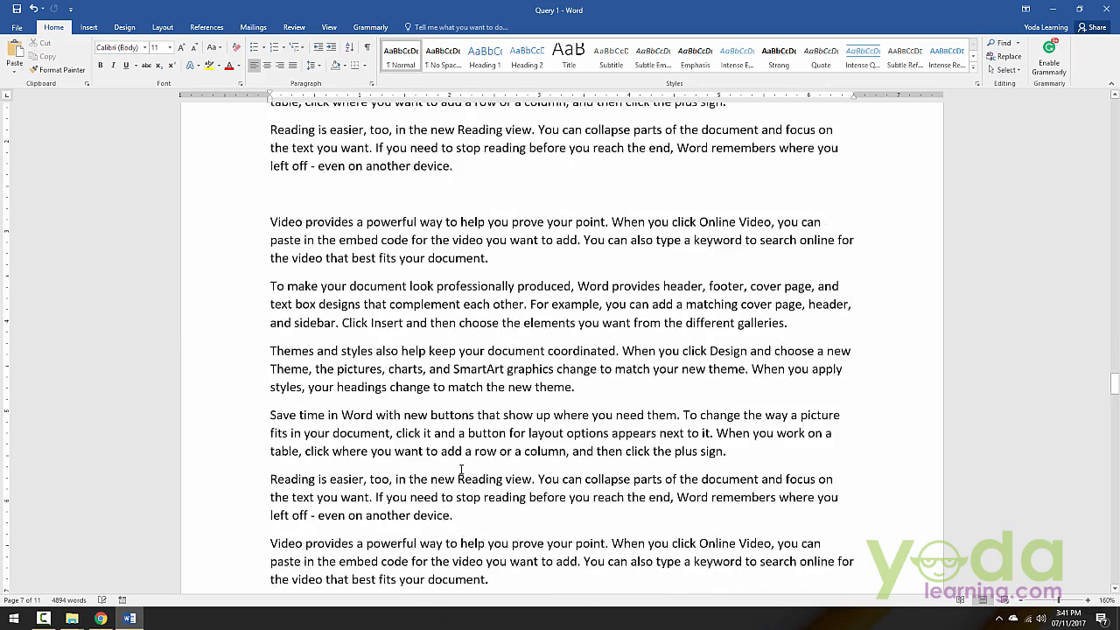
scroll(462, 470, up, 6)
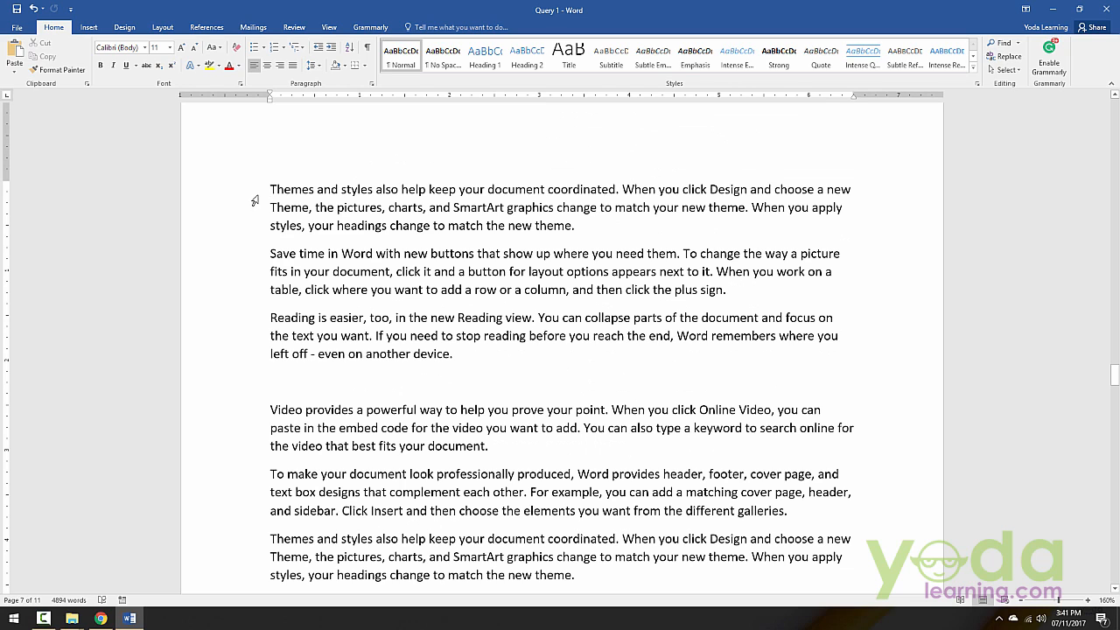
click(207, 27)
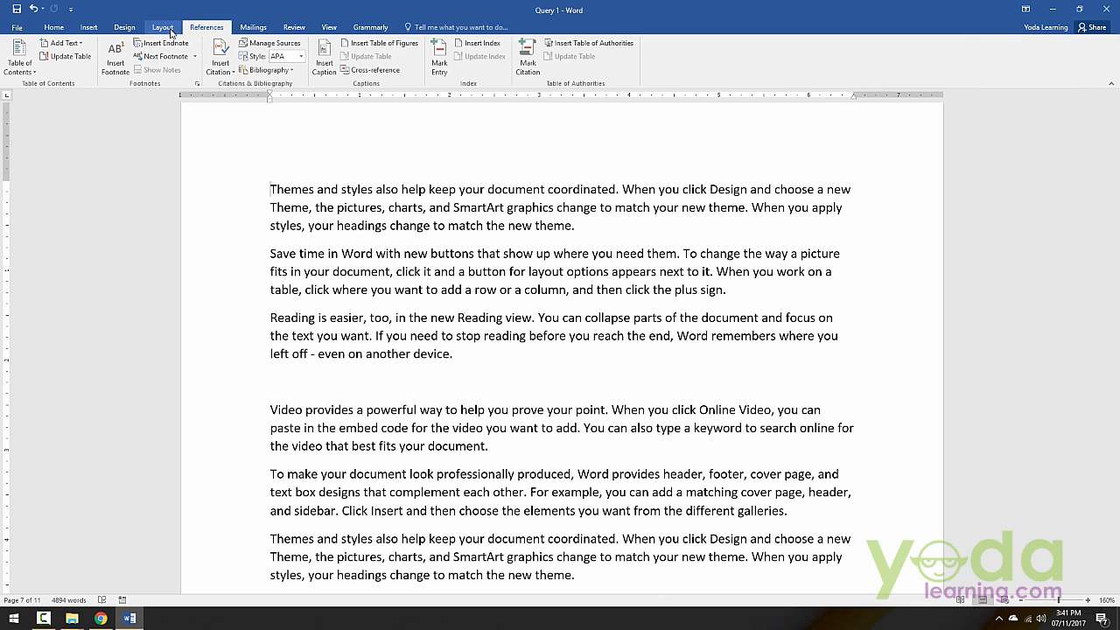
click(166, 29)
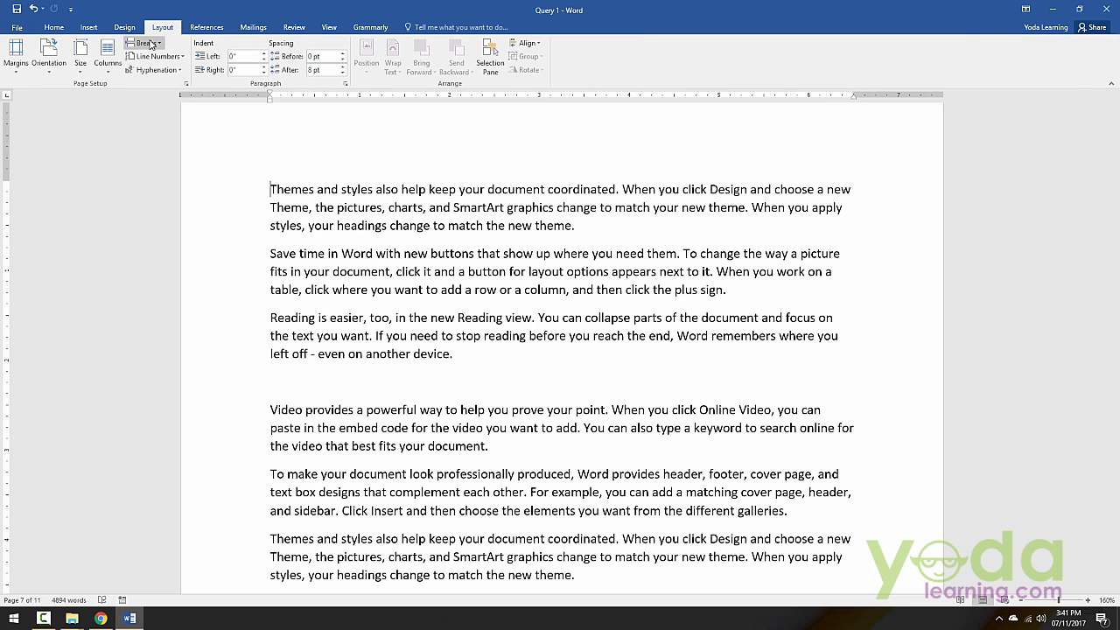
click(147, 43)
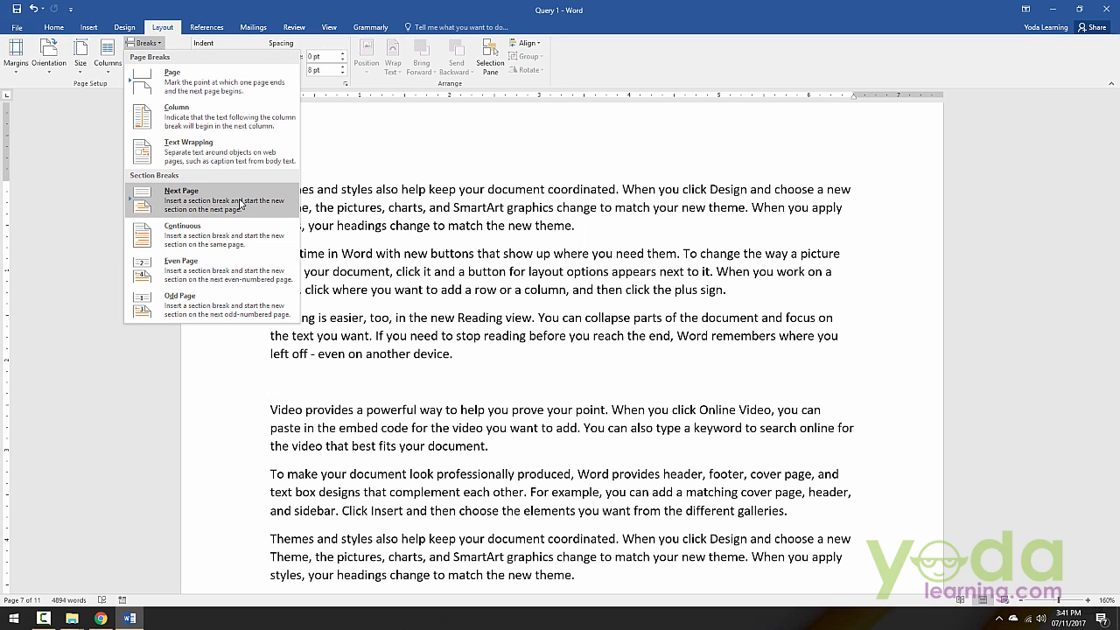
click(162, 195)
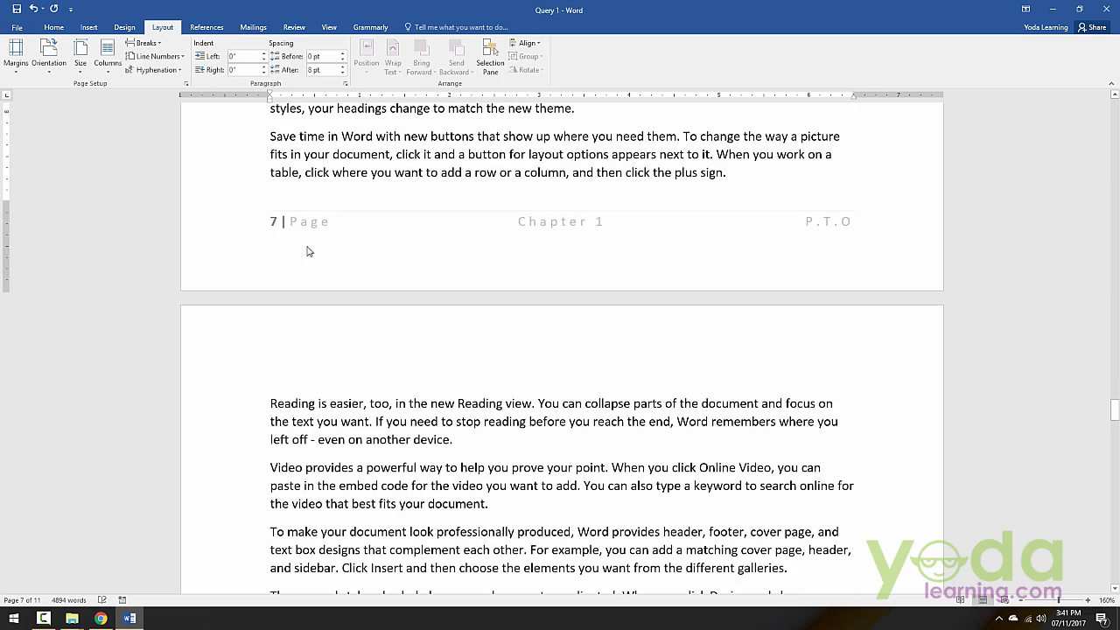
Step: Open the section 2 footer on page 7 and unlink it from the previous section's footer
scroll(481, 268, up, 6)
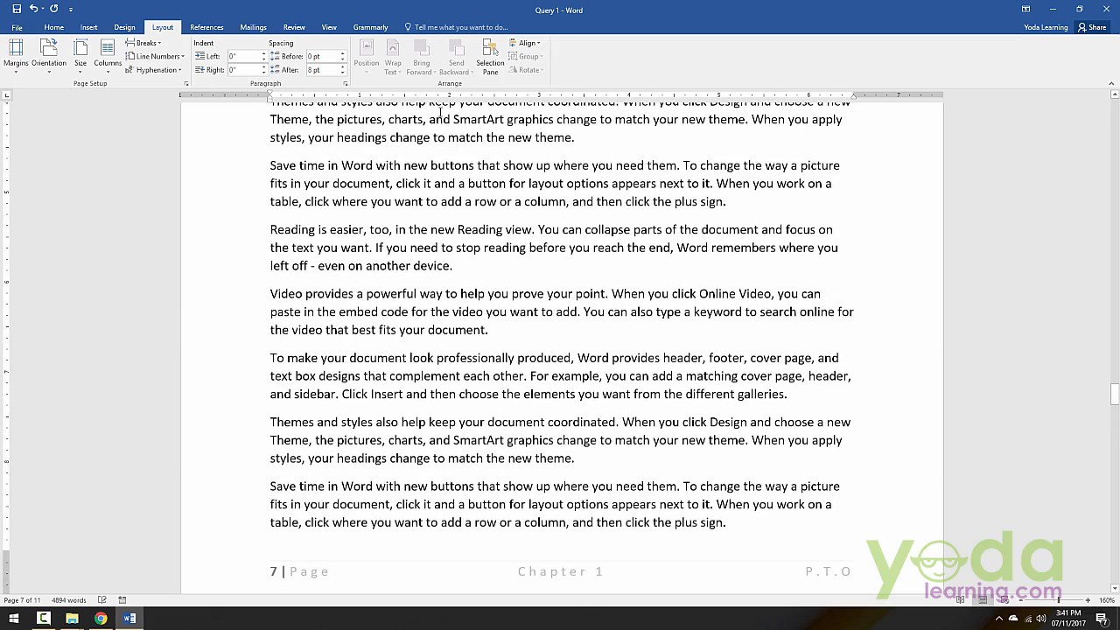
scroll(402, 176, down, 6)
double_click(558, 280)
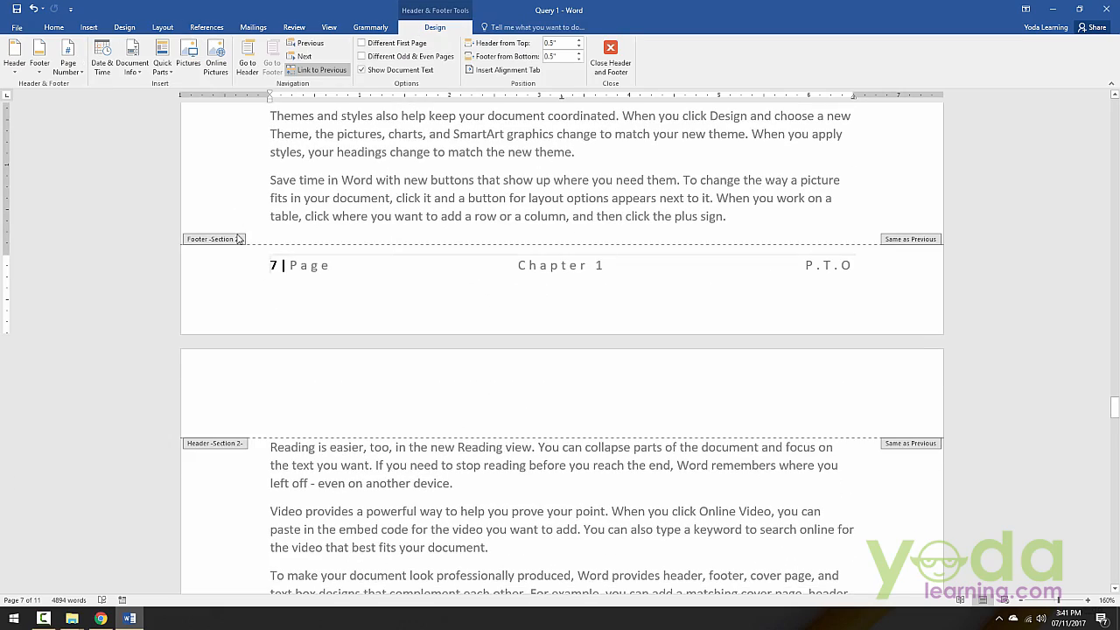
scroll(239, 244, up, 5)
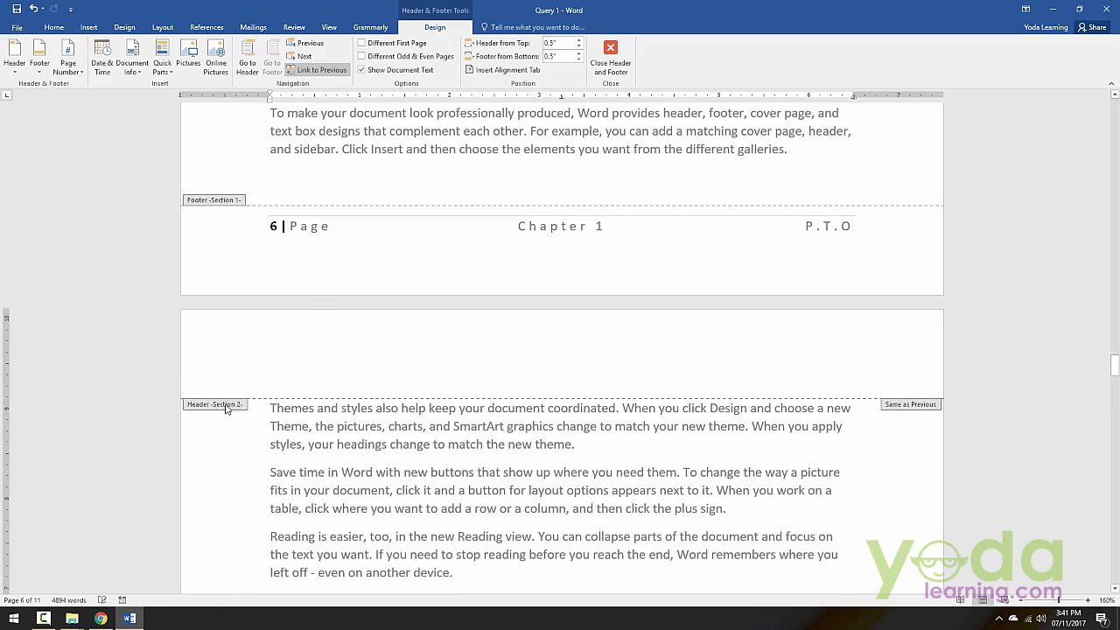
scroll(259, 407, down, 5)
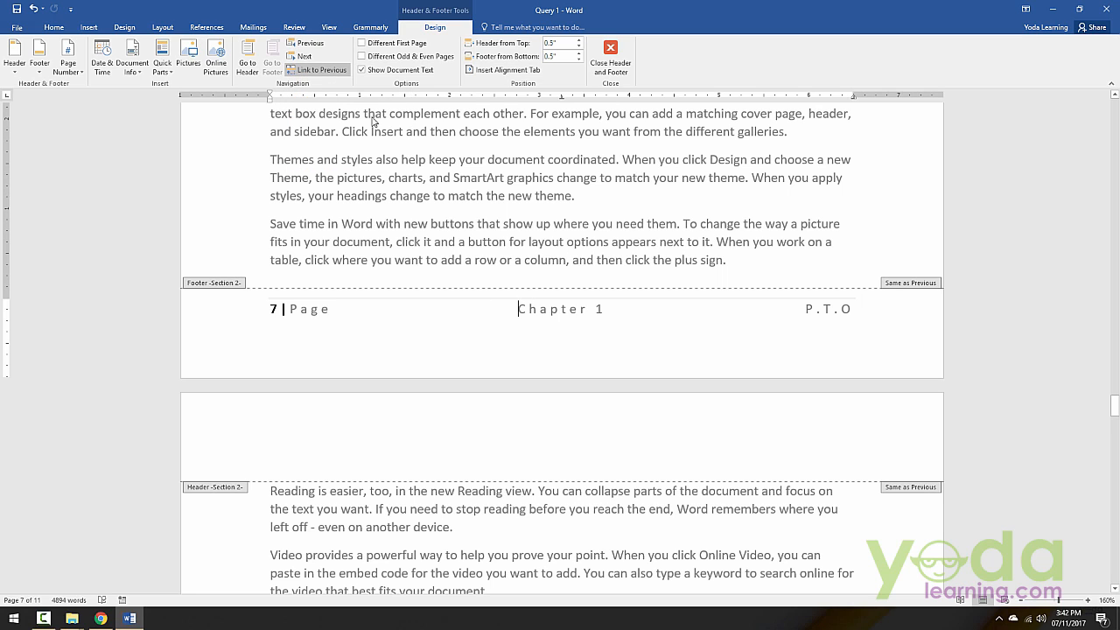
click(324, 70)
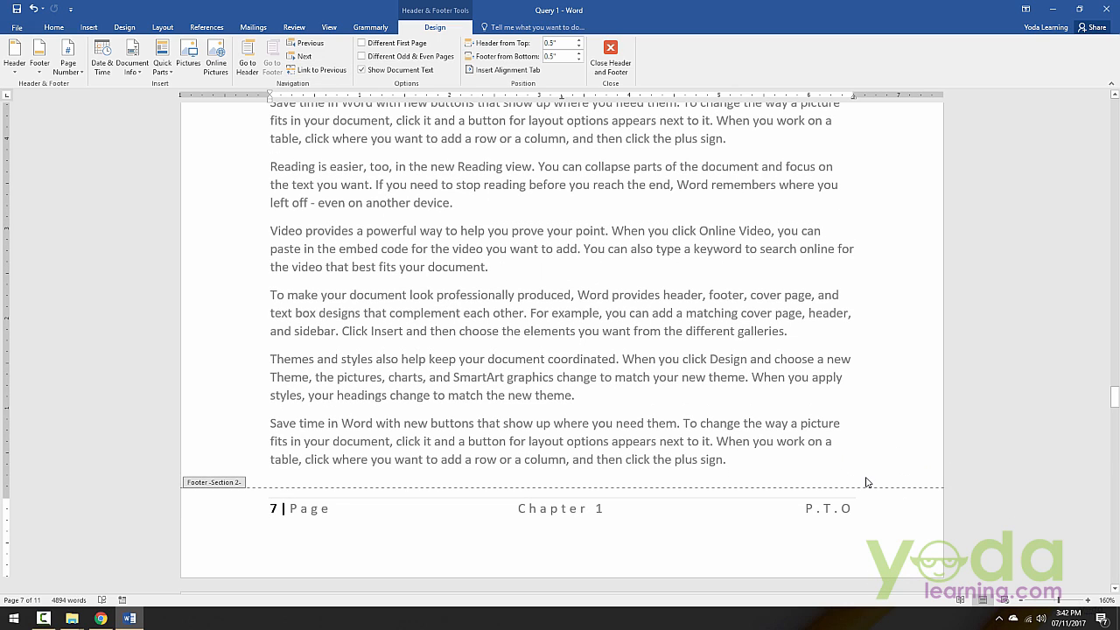
Step: Change the chapter text in the section 2 footer to "Chapter 2", close footer editing, and check the footers around the section boundary
click(606, 509)
key(BackSpace)
text(2)
scroll(658, 530, down, 8)
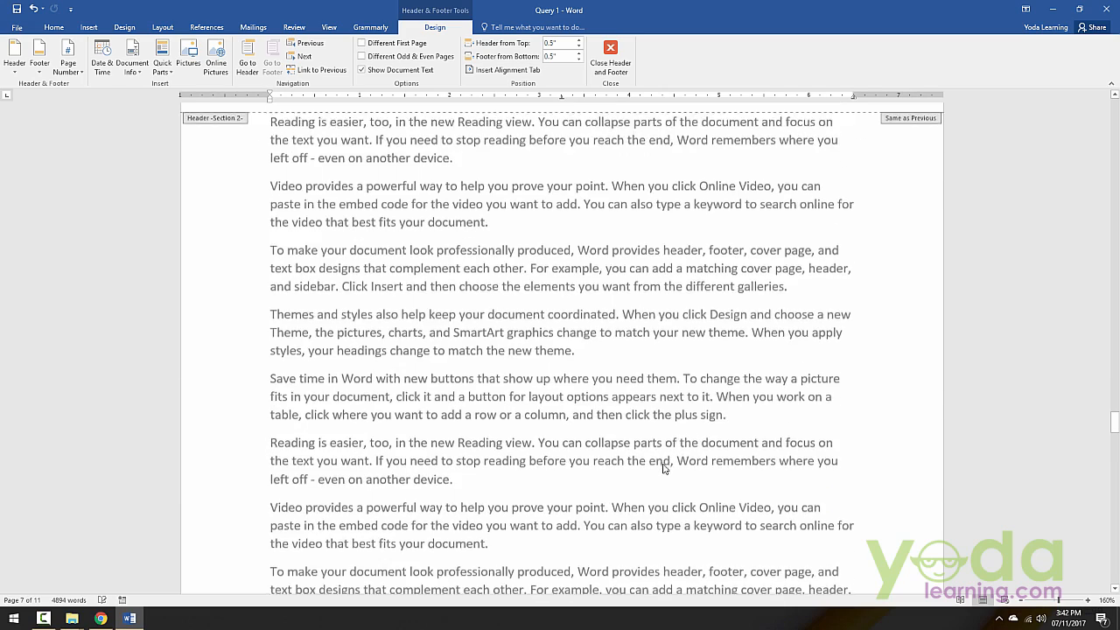
scroll(658, 460, down, 5)
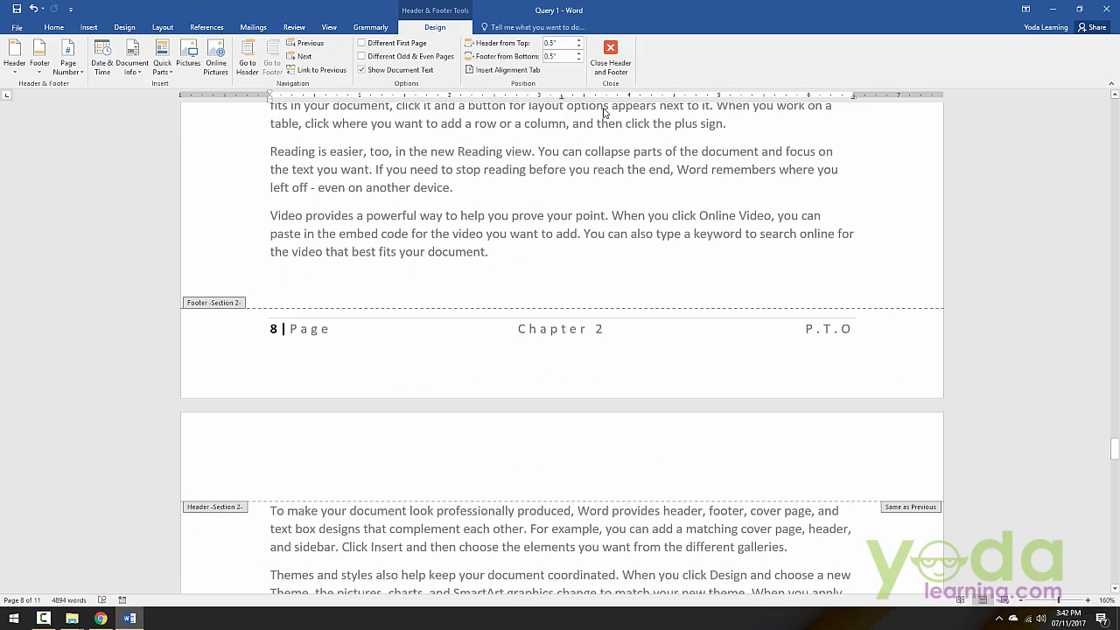
click(611, 54)
scroll(575, 365, up, 7)
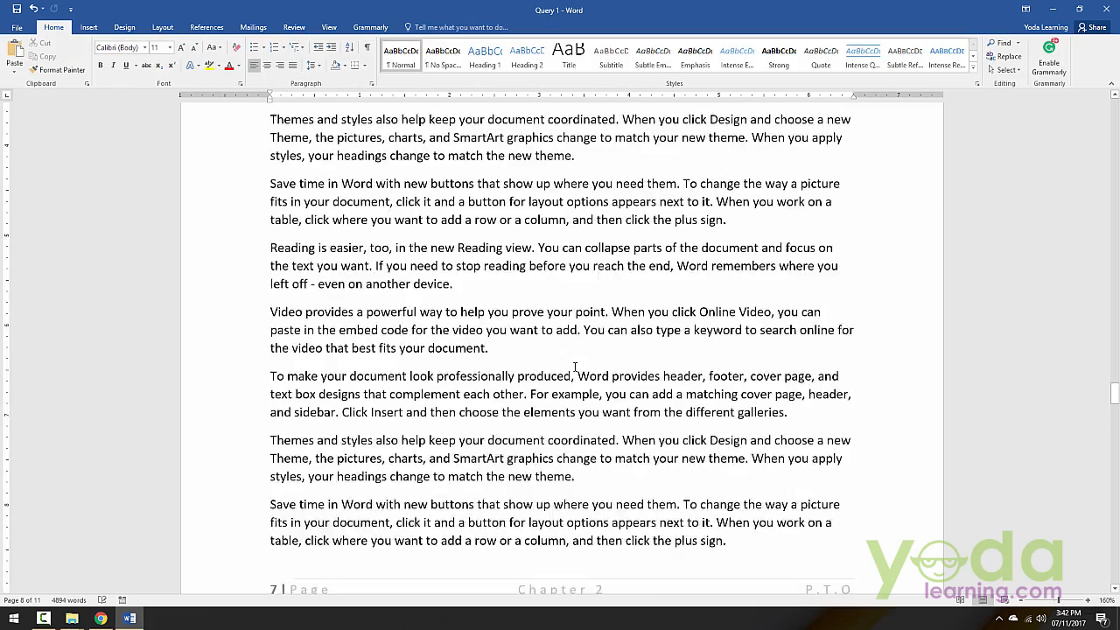
scroll(575, 366, up, 15)
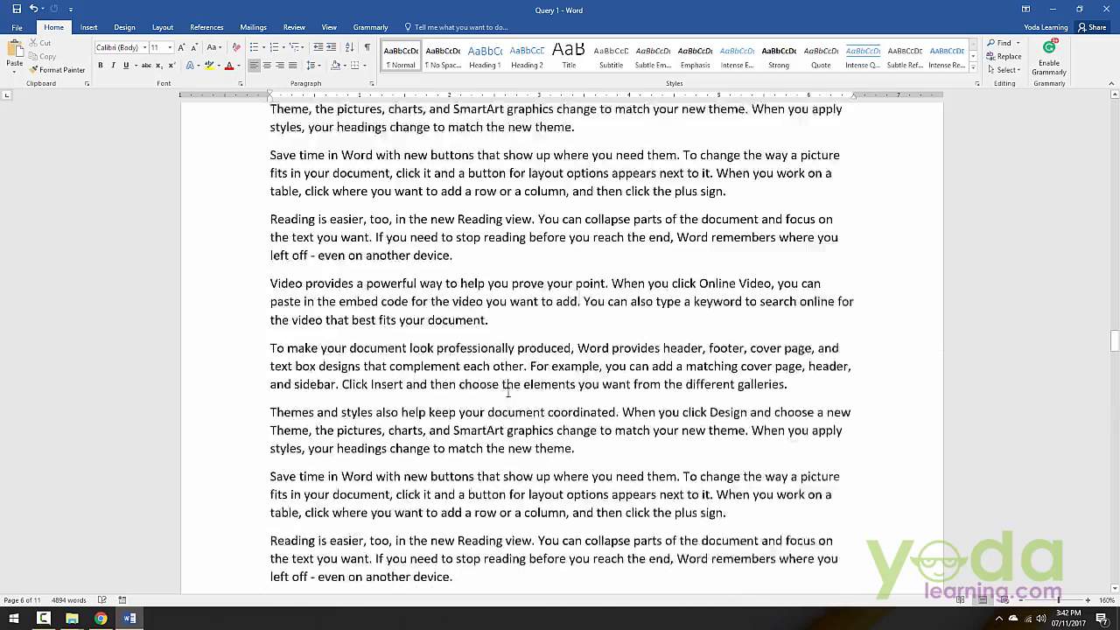
scroll(508, 392, down, 20)
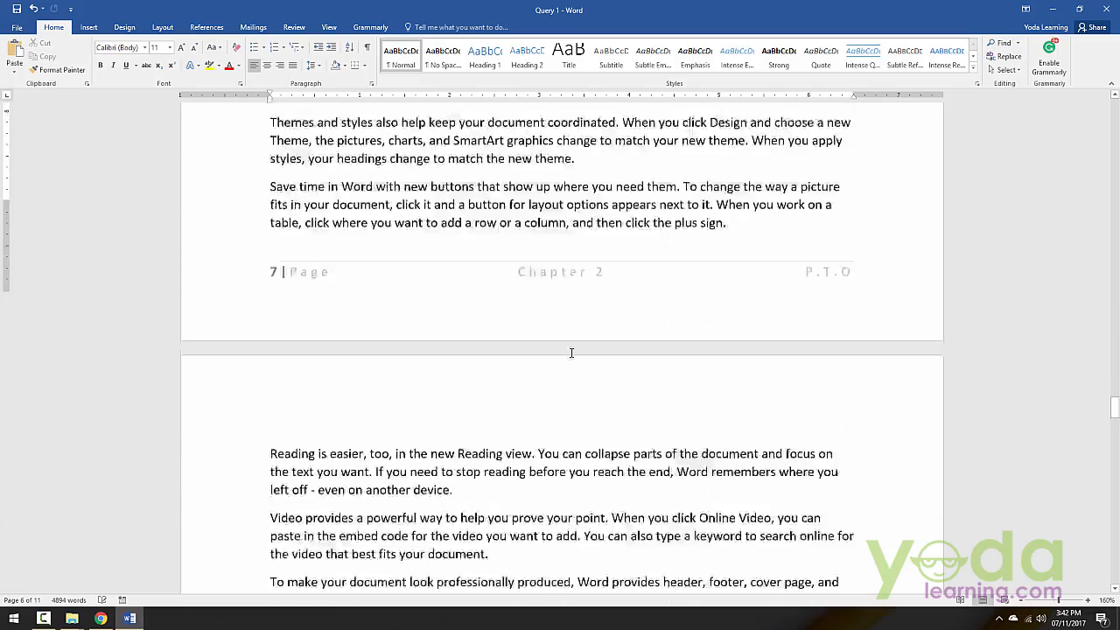
Step: Examine the footers on pages 7 to 10, checking the page number, chapter text and P.T.O on each page
scroll(571, 352, down, 1)
scroll(569, 376, down, 20)
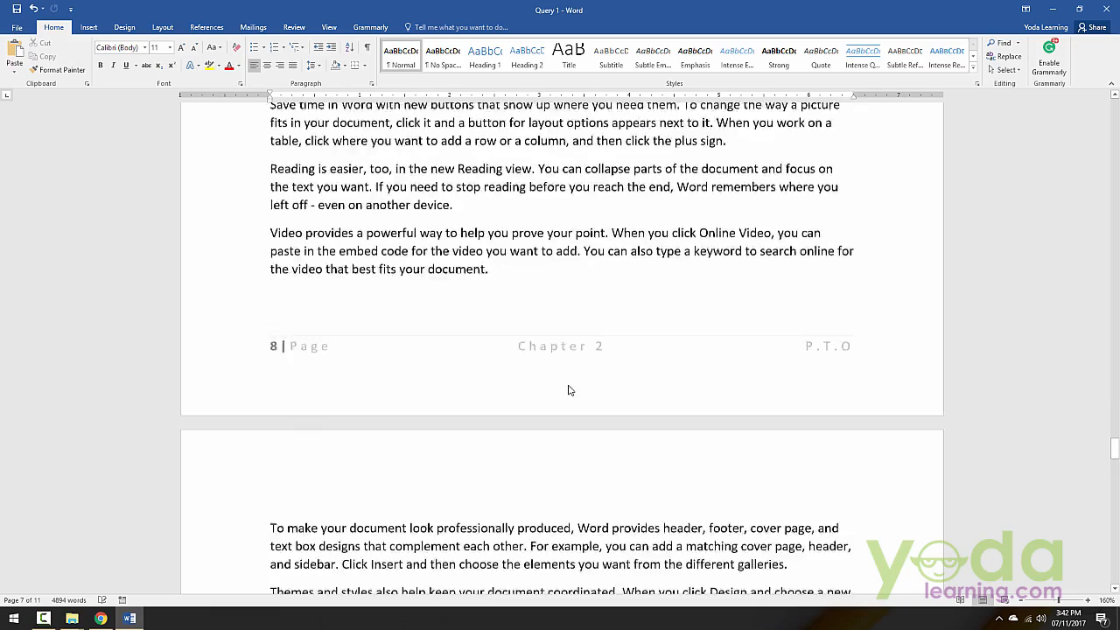
scroll(581, 566, down, 6)
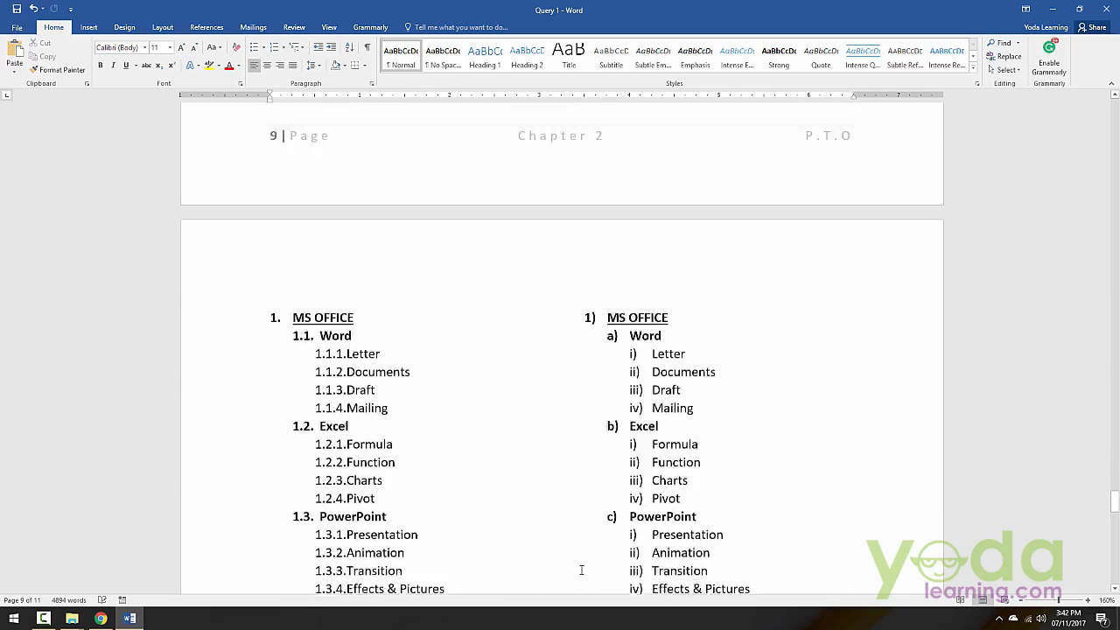
scroll(580, 565, up, 15)
scroll(580, 568, up, 14)
scroll(555, 464, down, 16)
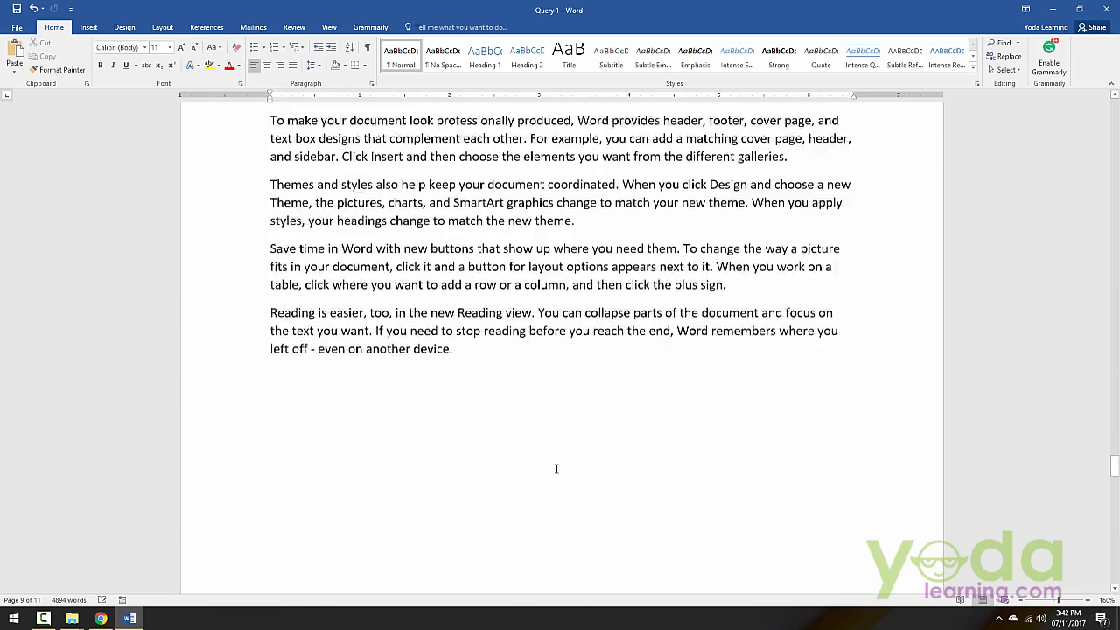
scroll(529, 451, down, 14)
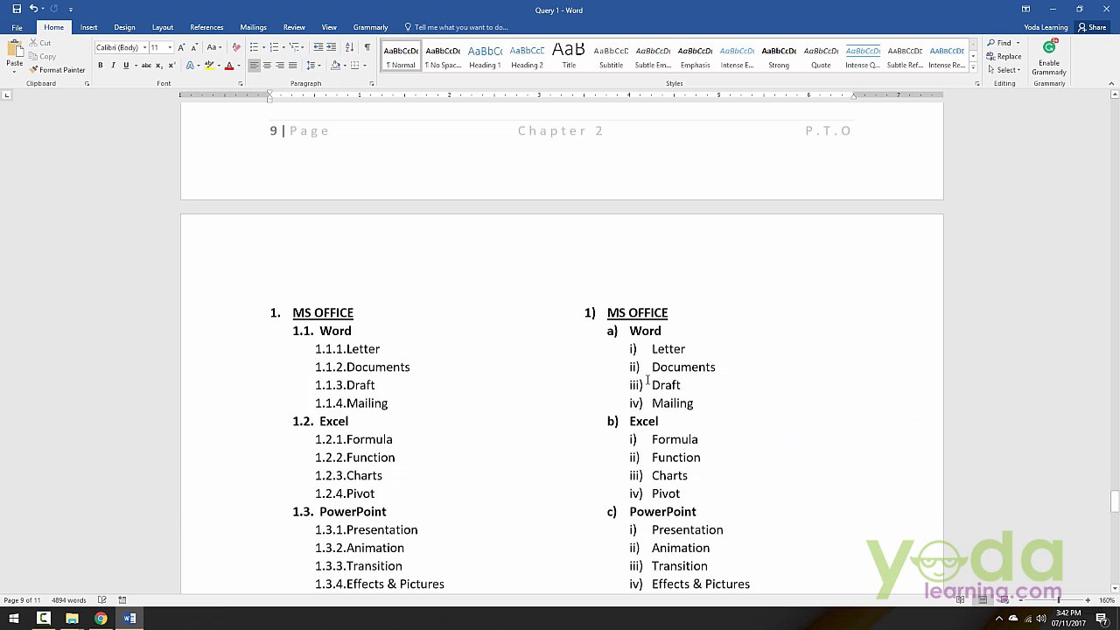
scroll(604, 336, down, 6)
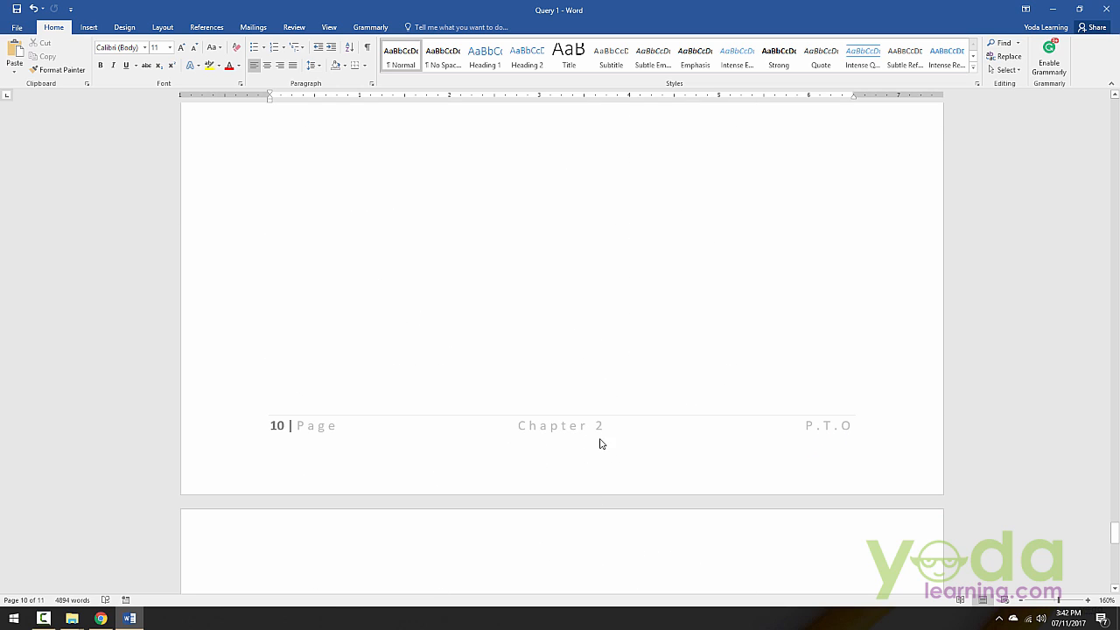
Step: Insert a Next Page section break before the numbered MS OFFICE list on page 10
scroll(540, 391, up, 5)
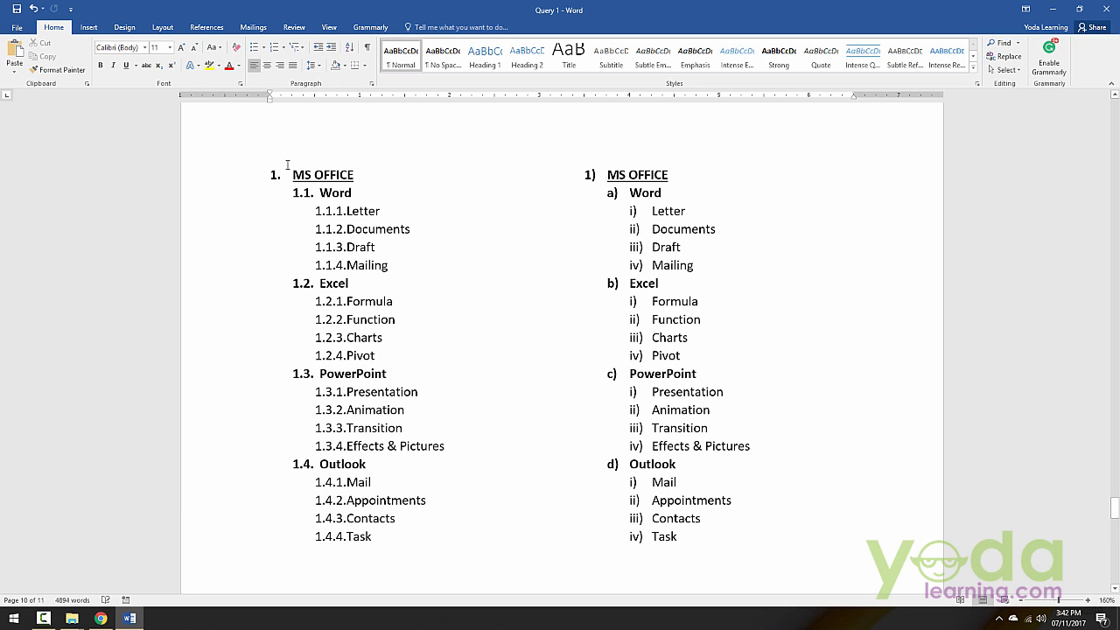
click(270, 157)
click(206, 27)
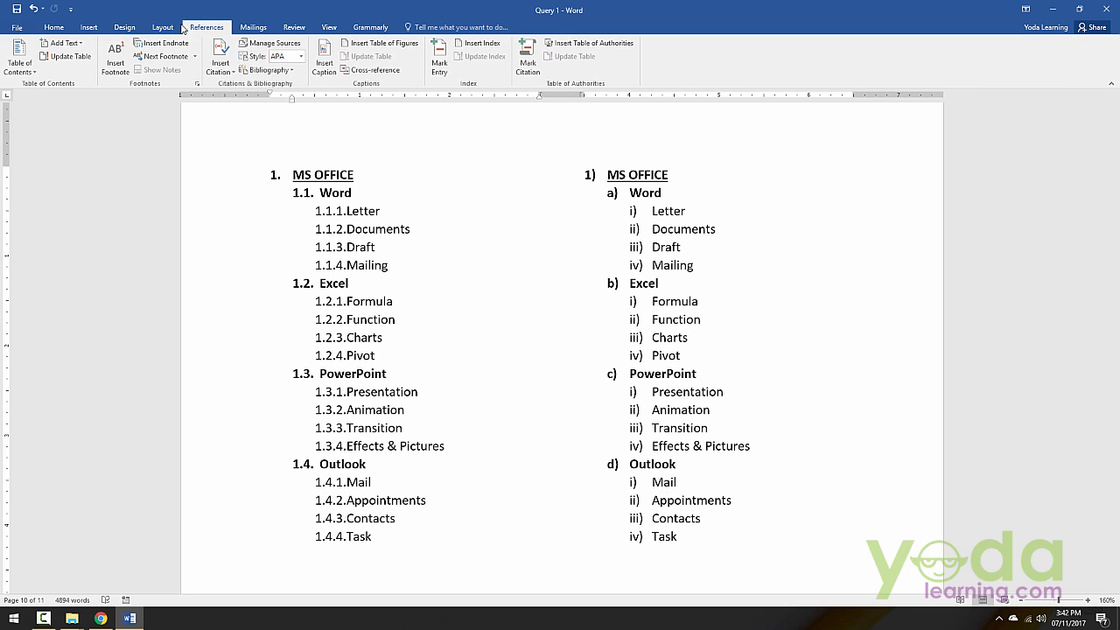
click(163, 27)
click(144, 43)
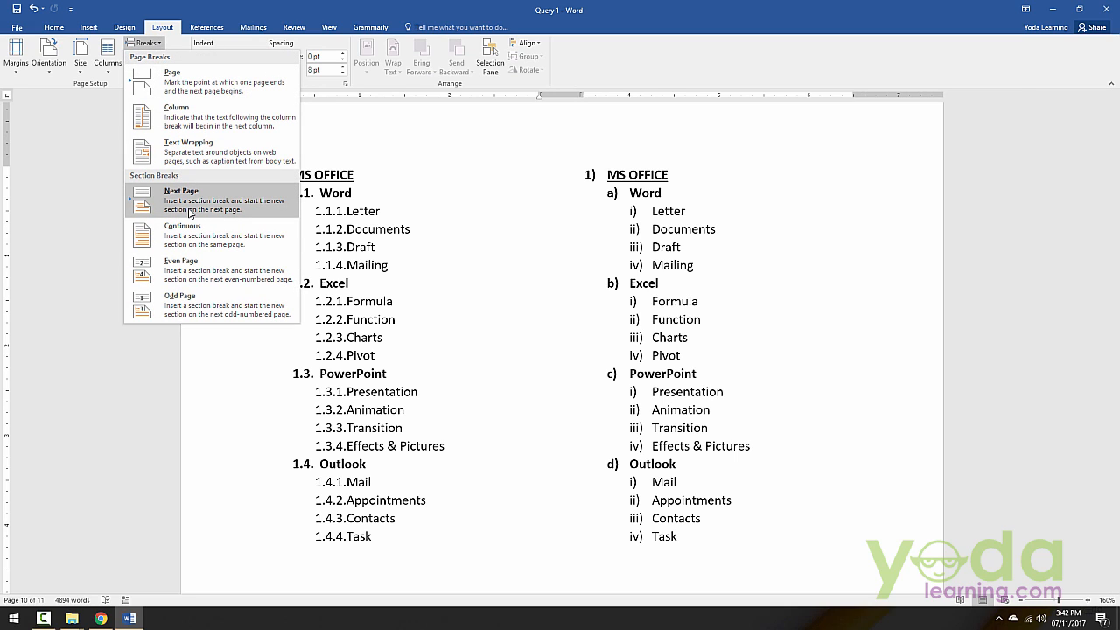
click(190, 207)
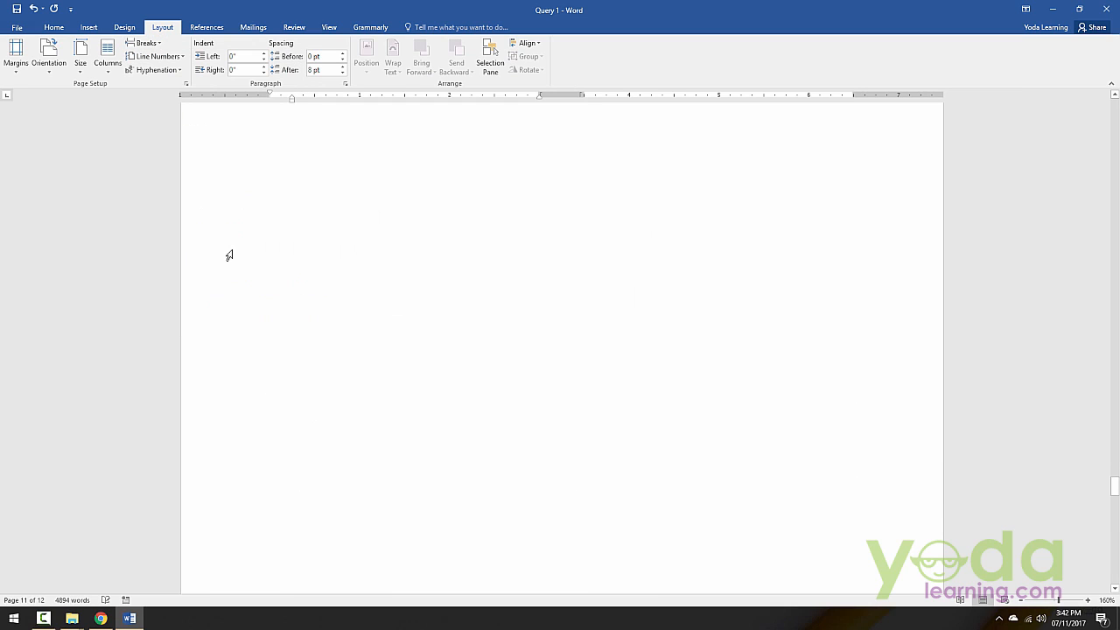
Step: Open the section 4 footer on page 11 and unlink it from the previous section's footer
scroll(229, 256, up, 9)
scroll(565, 347, down, 17)
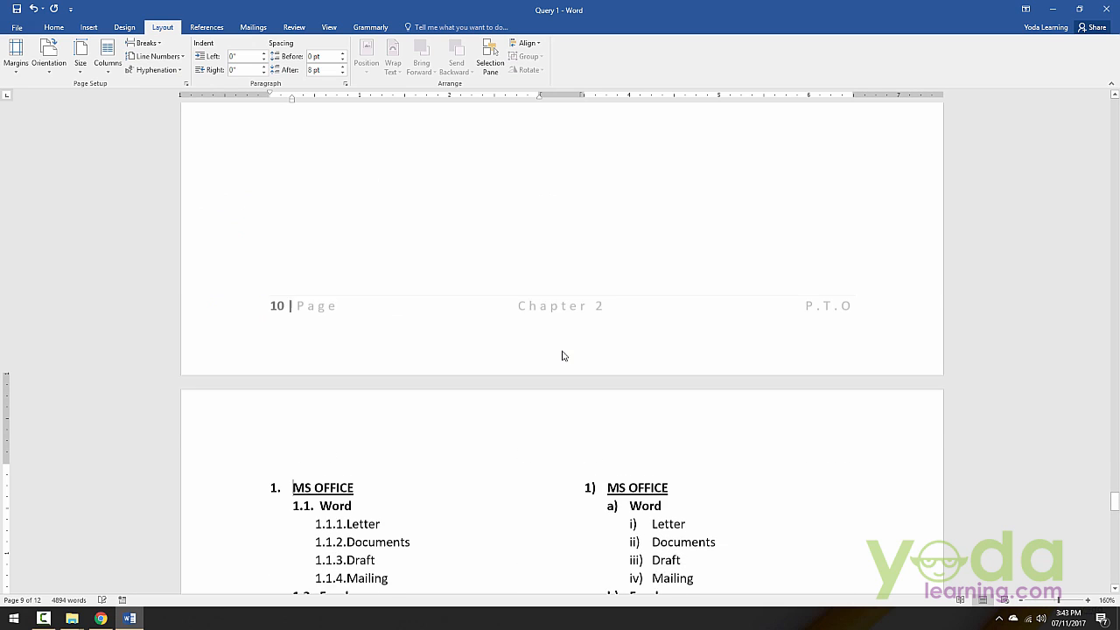
scroll(563, 355, down, 15)
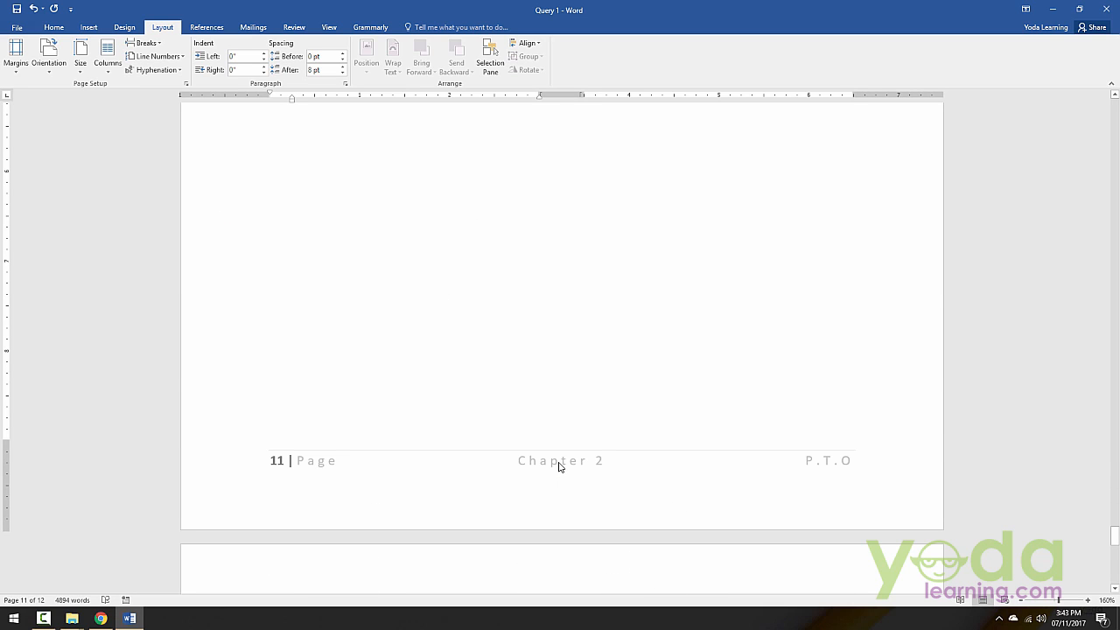
double_click(560, 468)
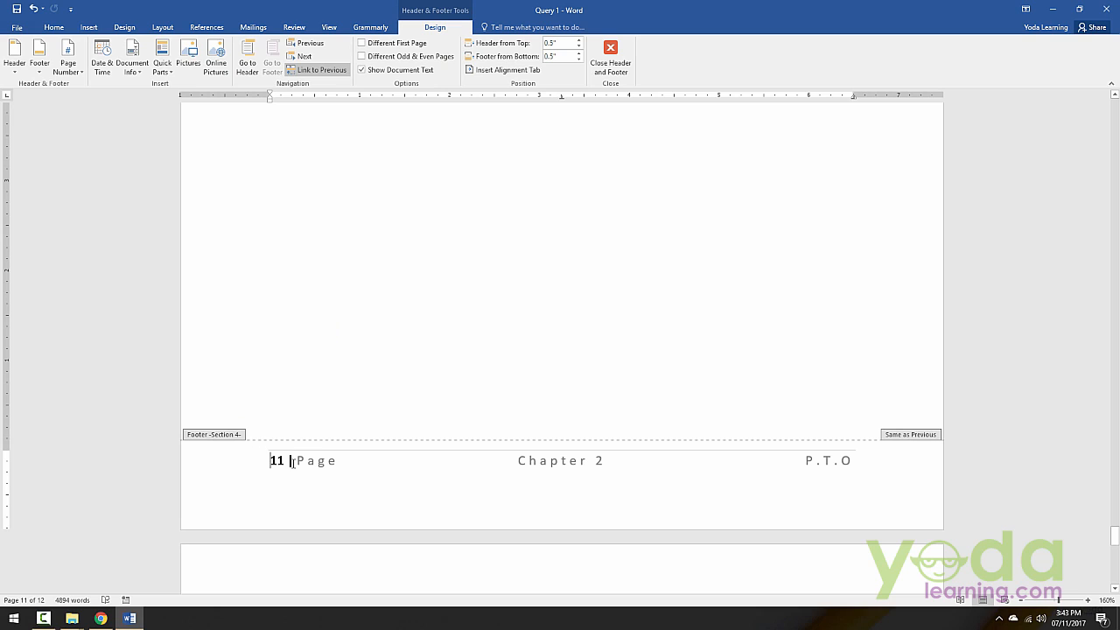
click(316, 76)
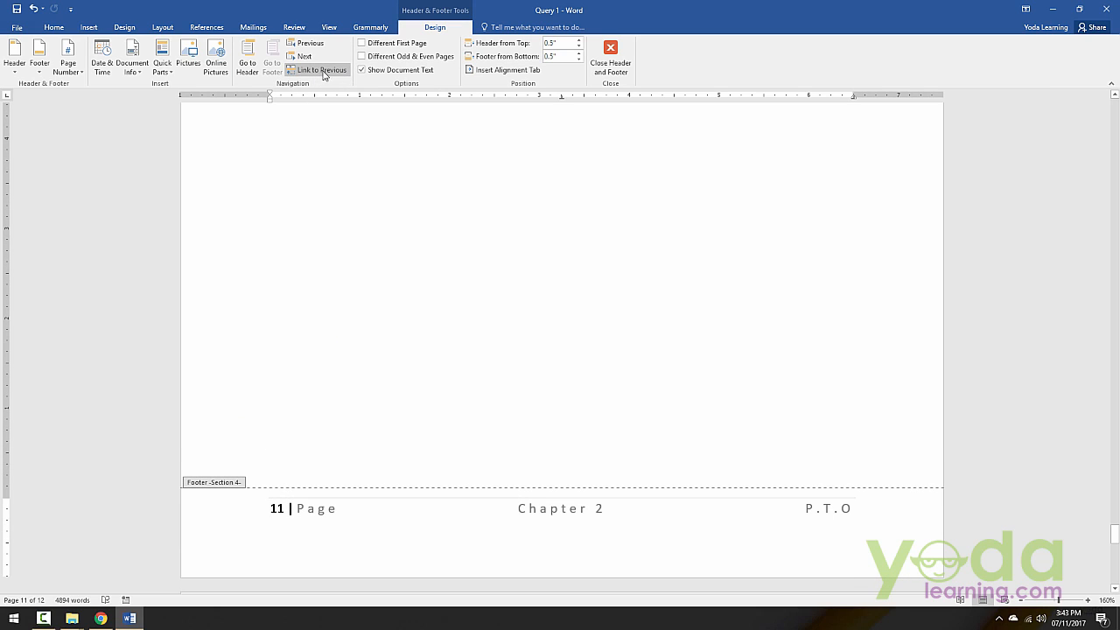
Step: Change the chapter text in the section 4 footer to "New Chapter" and close footer editing
double_click(571, 507)
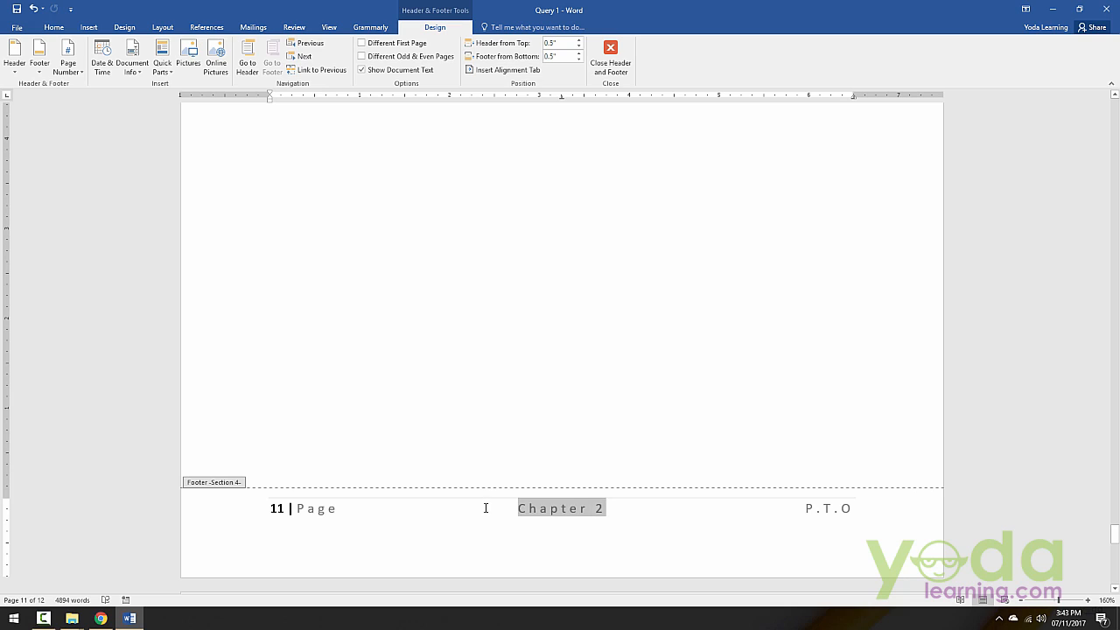
text(New Chapy)
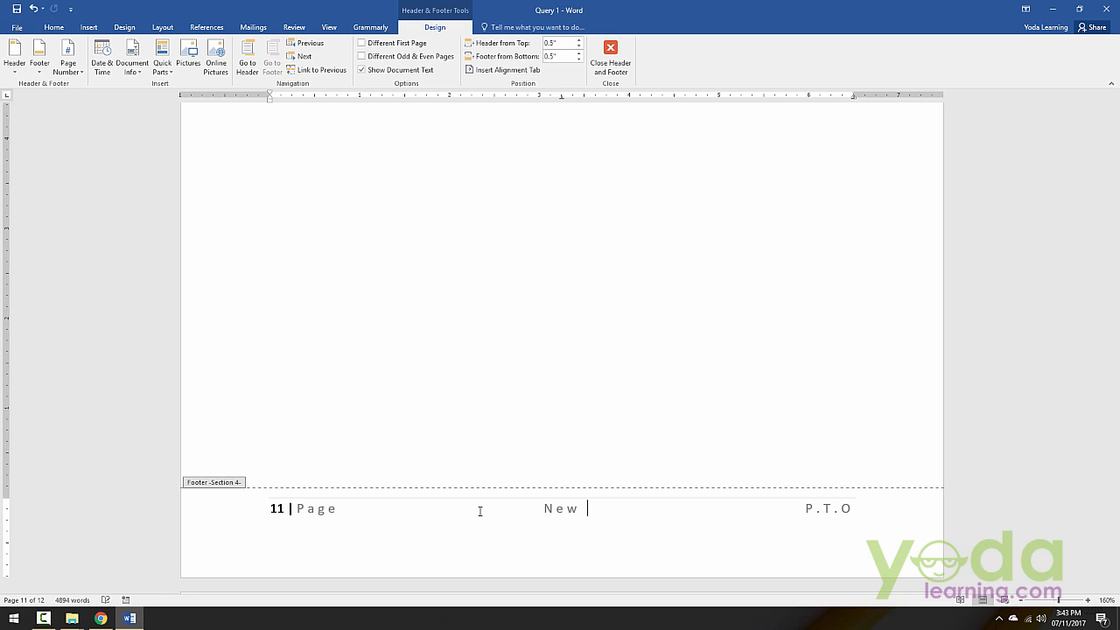
key(BackSpace)
text(ter)
click(618, 63)
Step: Compare the footers on pages 8 to 12 across the boundary between the Chapter 2 and New Chapter sections
scroll(549, 439, down, 15)
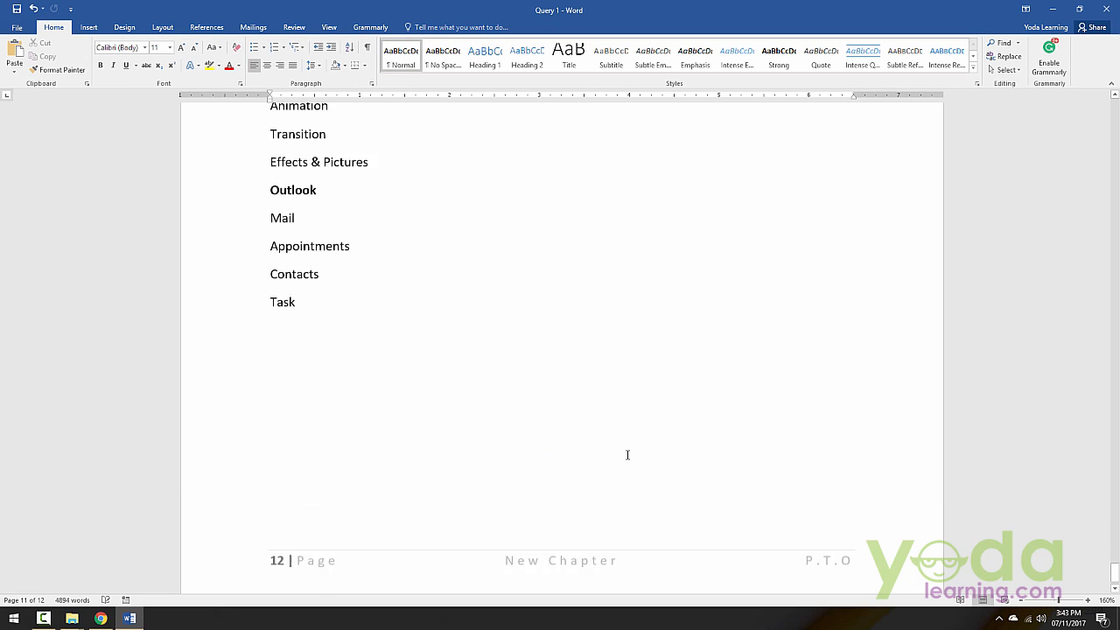
scroll(627, 453, up, 10)
scroll(630, 451, up, 20)
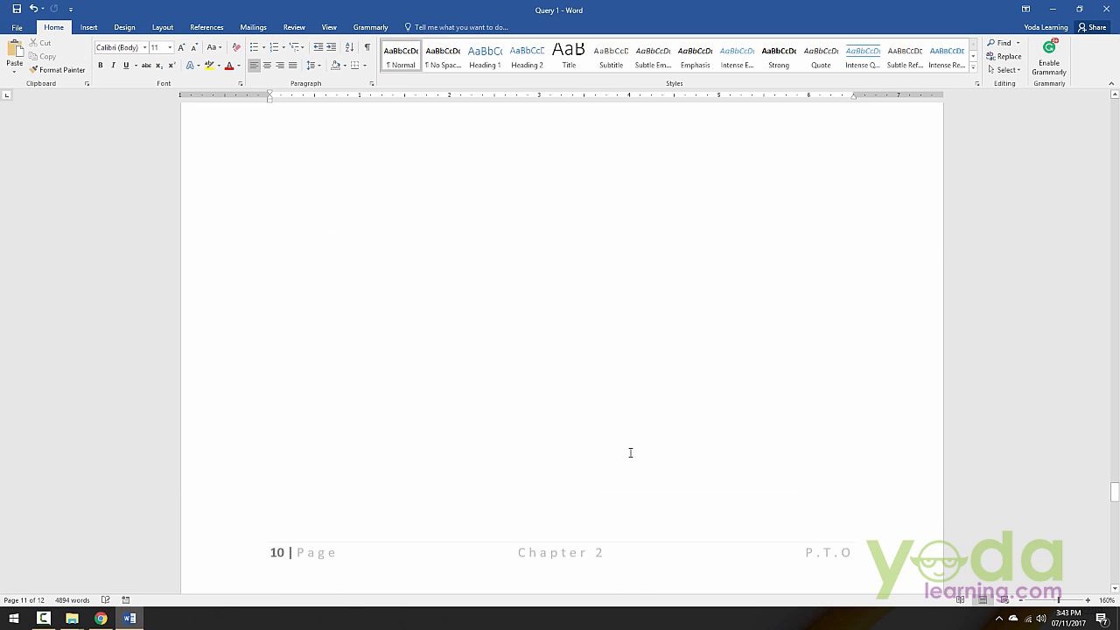
scroll(624, 456, up, 20)
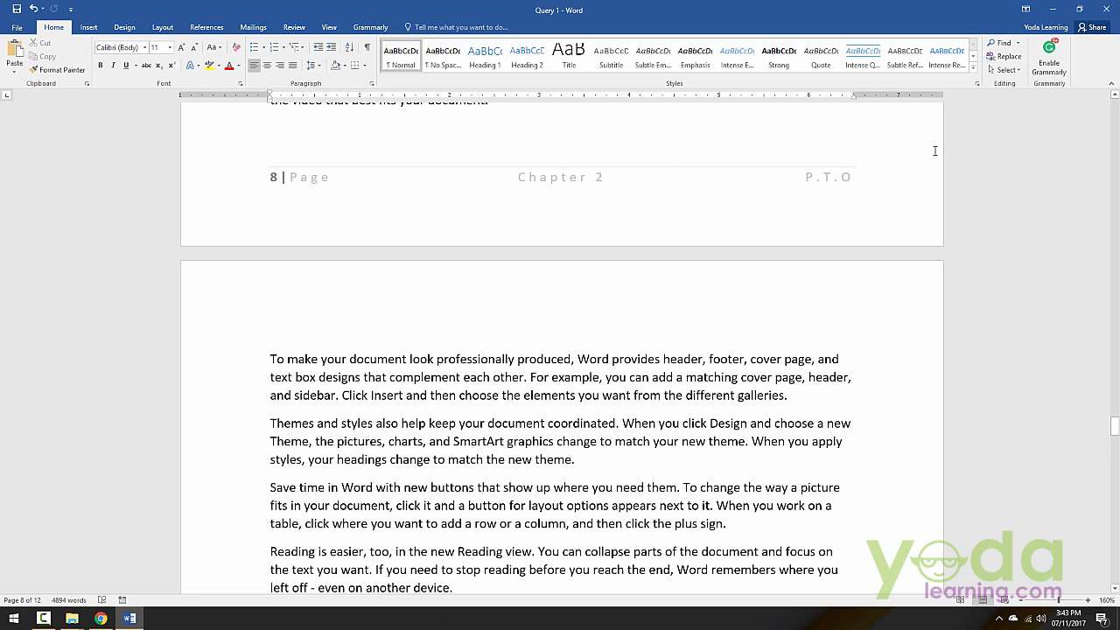
scroll(668, 459, down, 15)
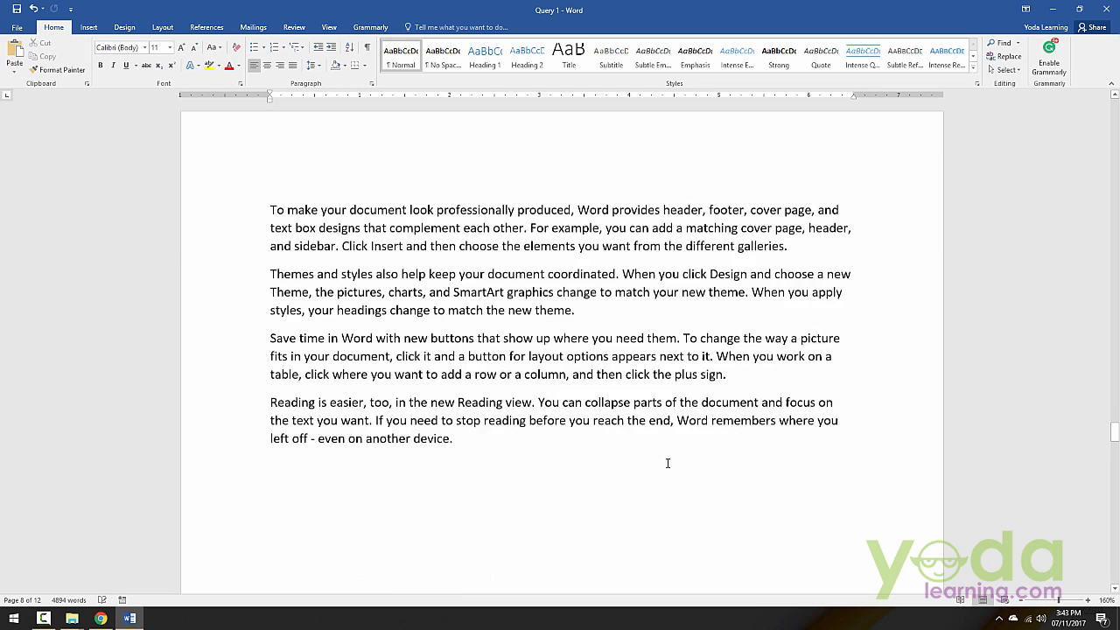
scroll(611, 384, down, 10)
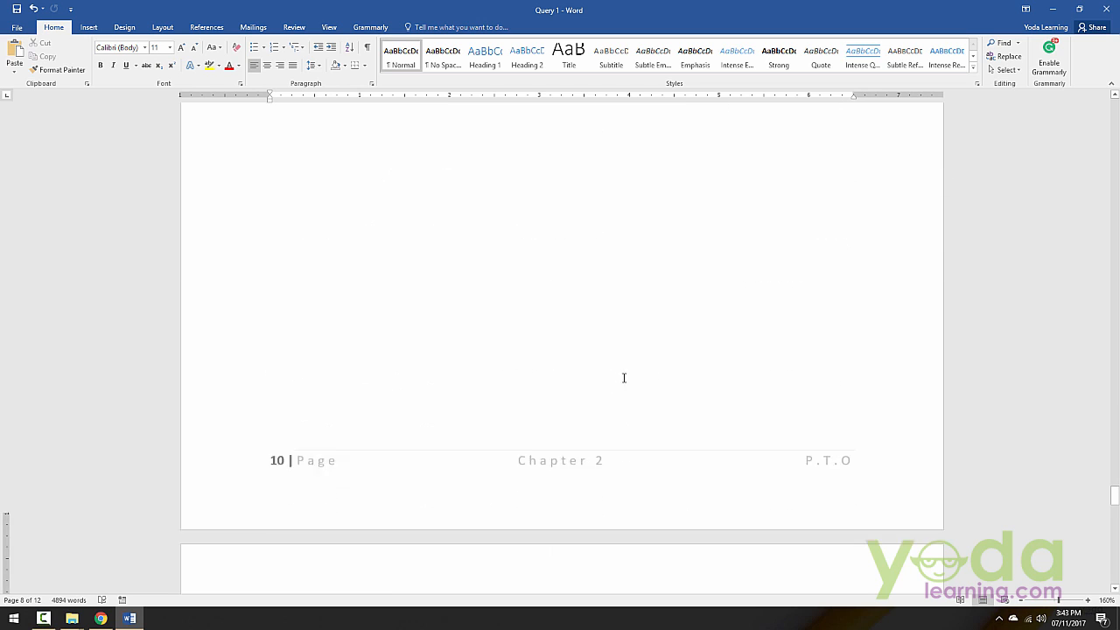
scroll(631, 373, down, 1)
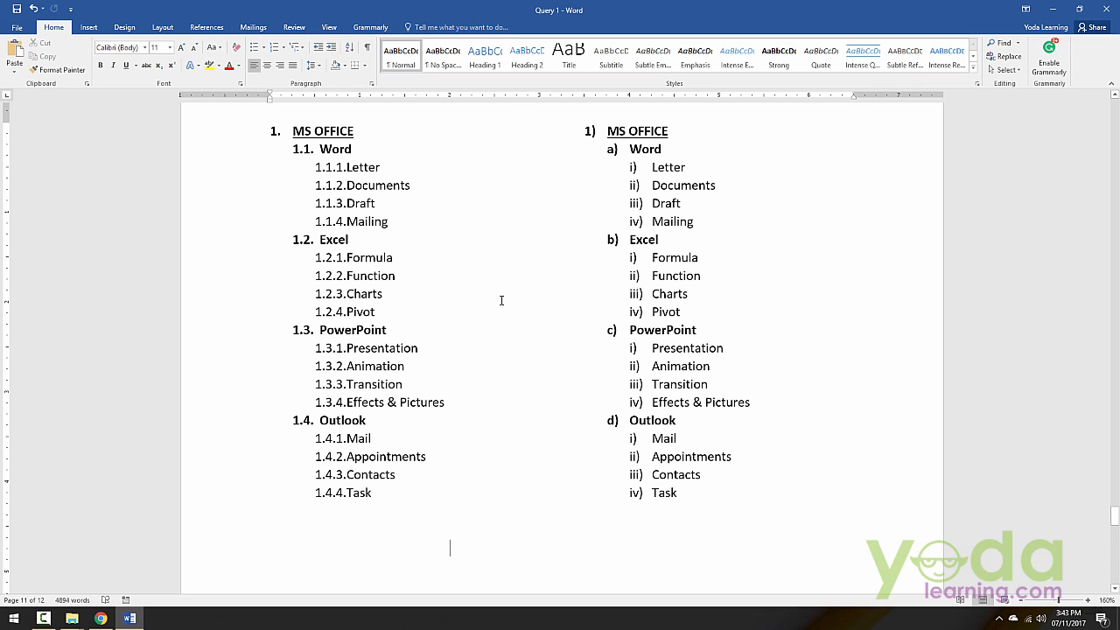
Step: Compare the two numbered MS OFFICE lists on page 11 with the plain MS OFFICE list on page 12
scroll(501, 300, down, 10)
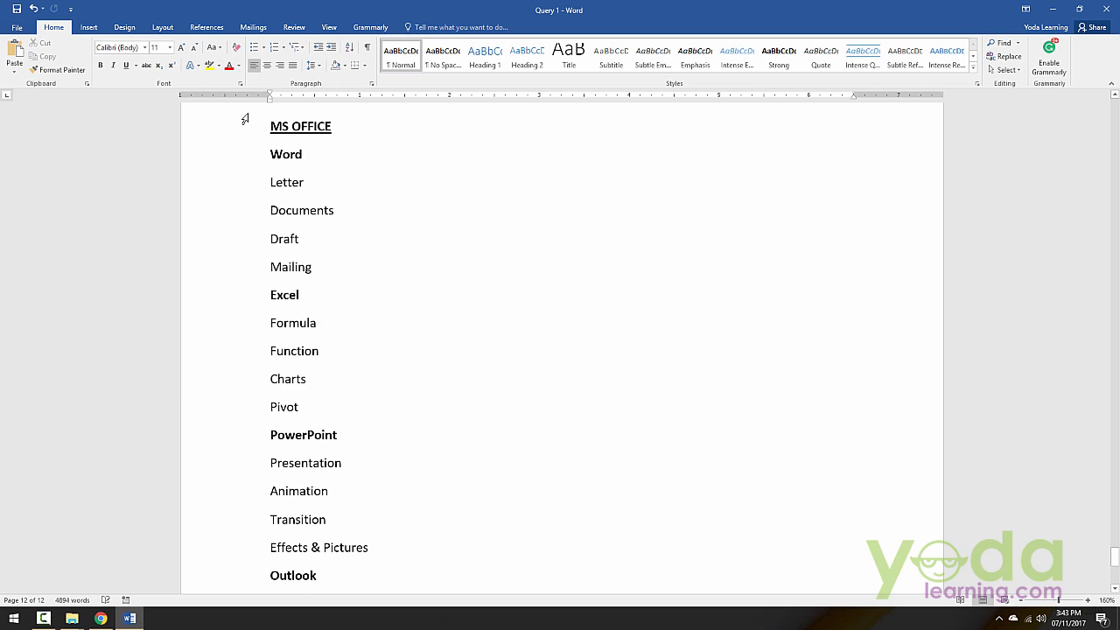
drag(245, 119, 310, 567)
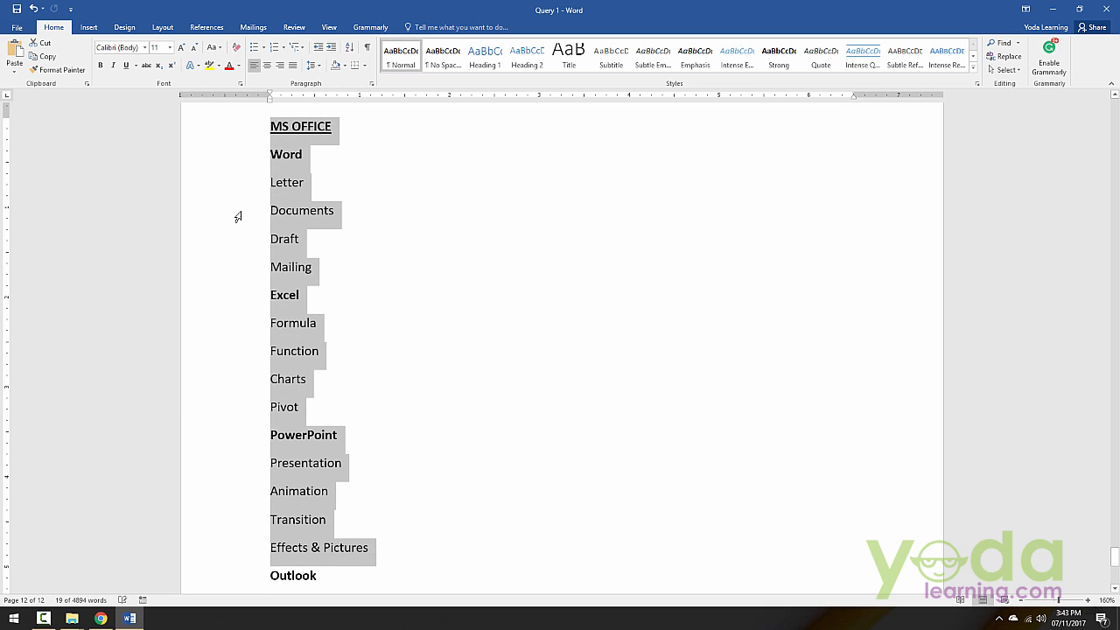
click(444, 499)
scroll(443, 499, up, 3)
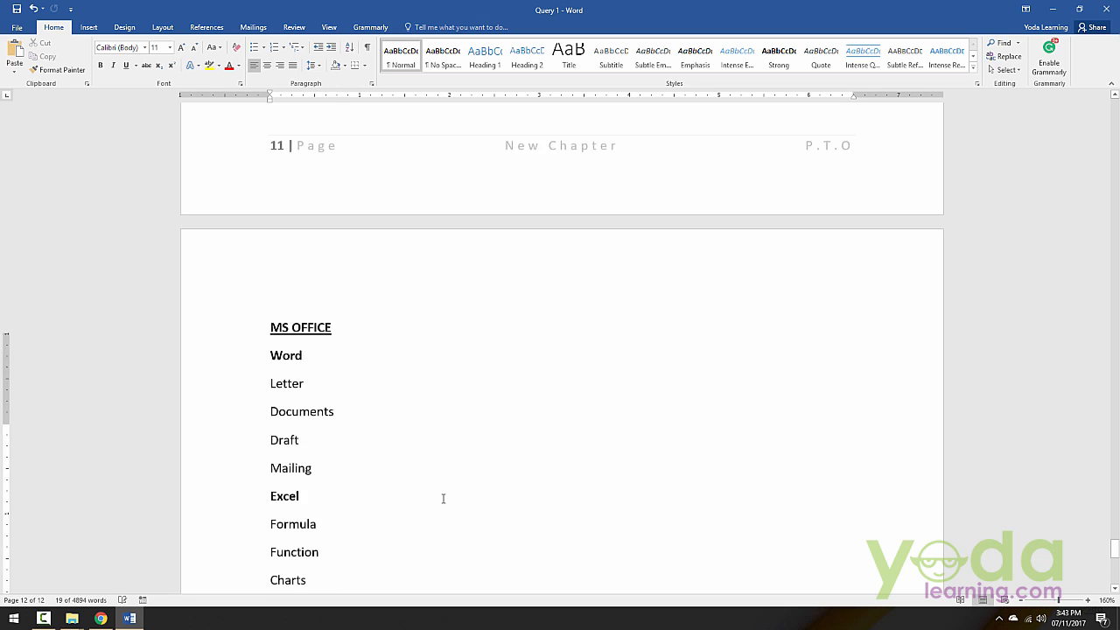
scroll(444, 499, up, 12)
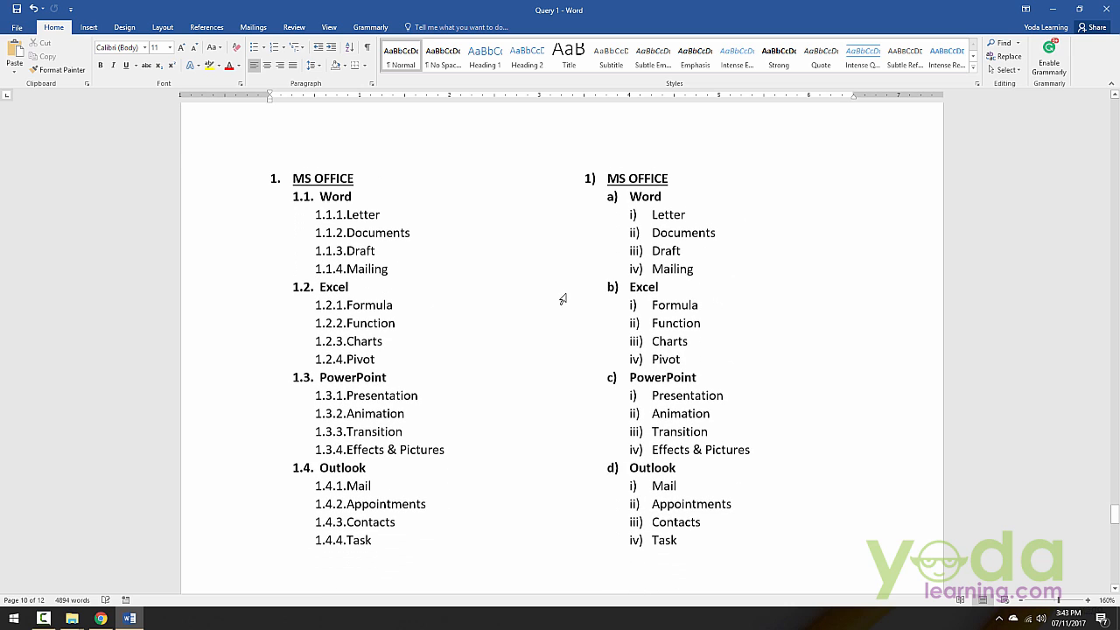
scroll(563, 299, down, 1)
scroll(563, 299, down, 12)
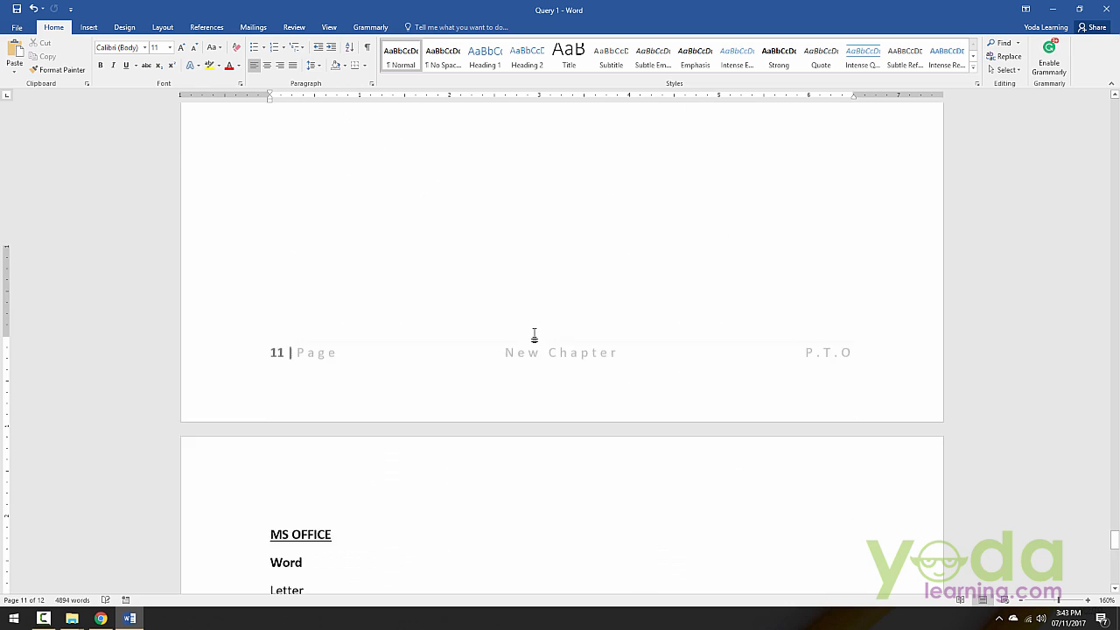
scroll(303, 375, down, 1)
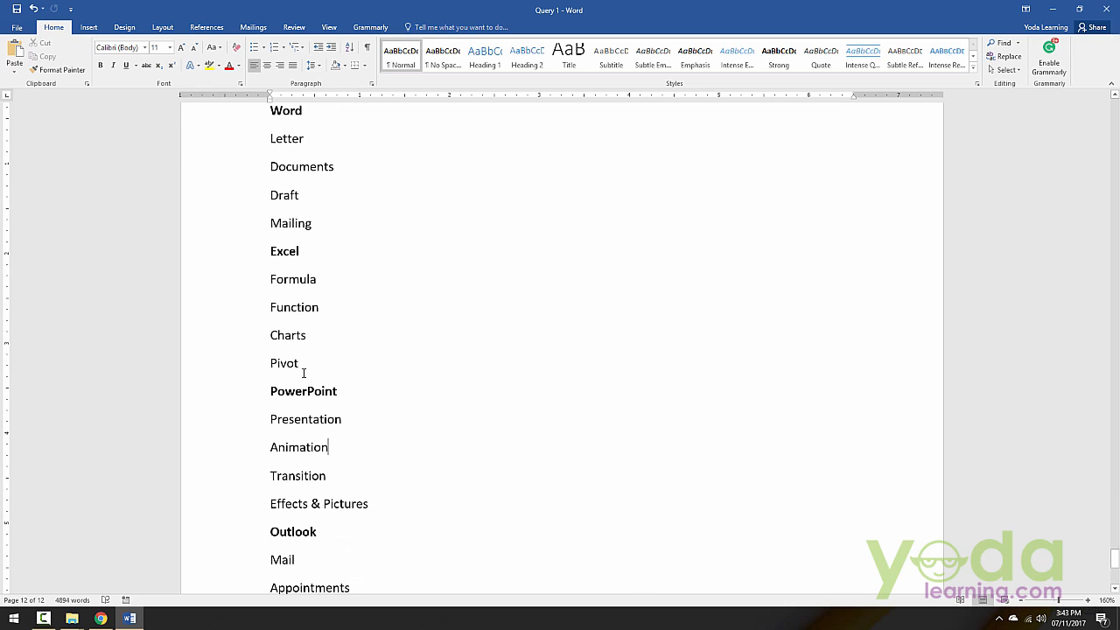
Step: Apply the 1., 1.1., 1.1.1. multilevel list format to the whole plain MS OFFICE list, from MS OFFICE to Task, on page 12
ctrl+scroll(303, 368, down, 1)
ctrl+scroll(314, 372, down, 1)
scroll(285, 306, down, 1)
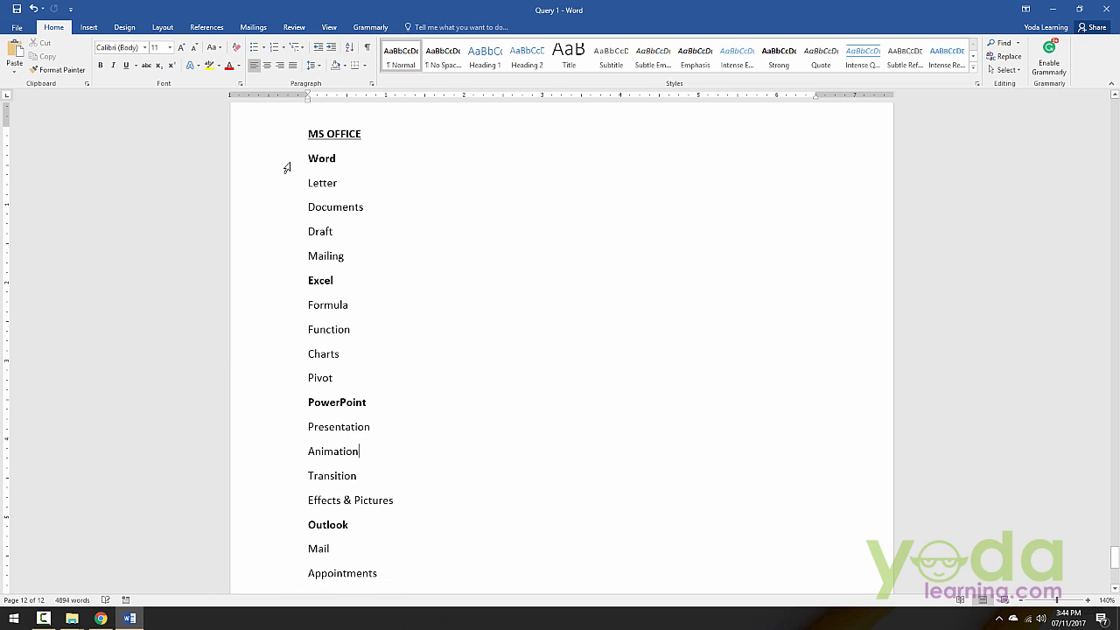
drag(282, 134, 350, 546)
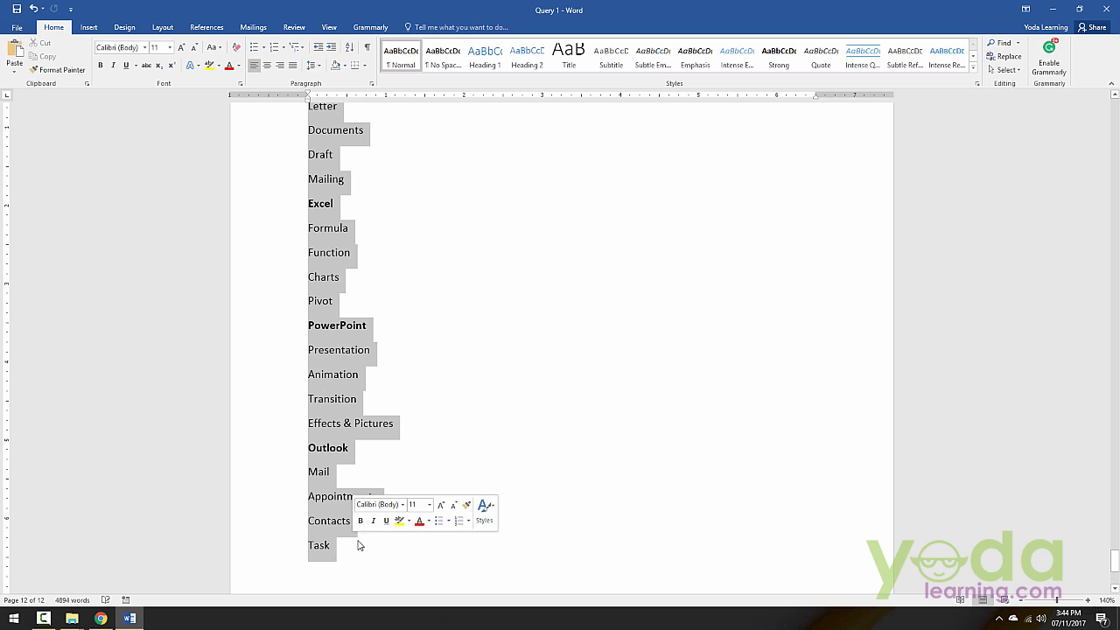
scroll(365, 402, up, 1)
ctrl+scroll(362, 395, down, 1)
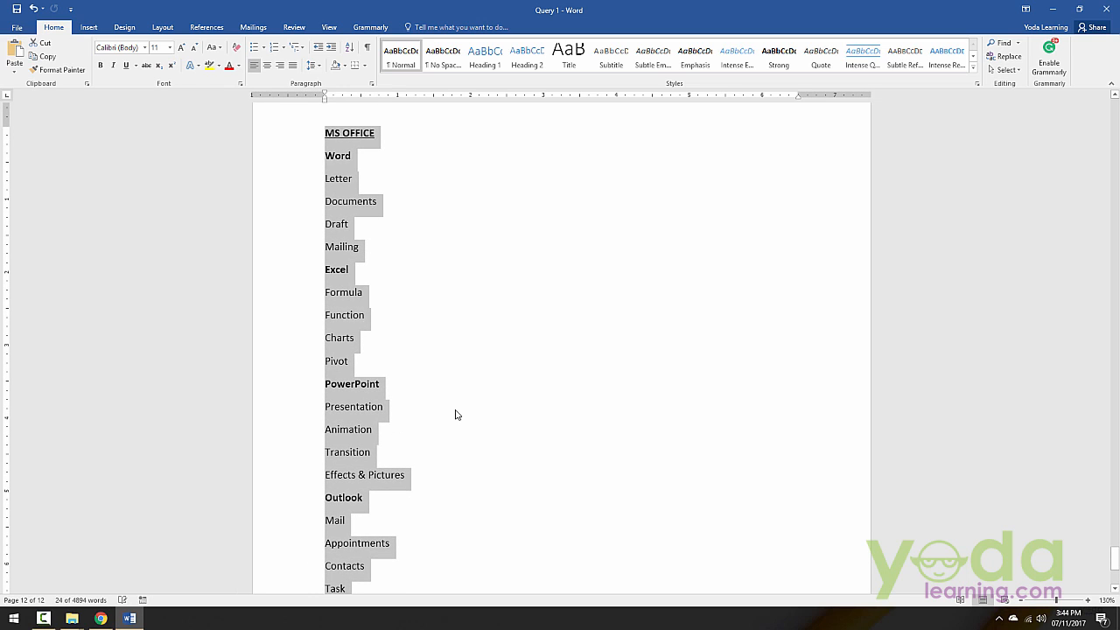
scroll(525, 473, down, 1)
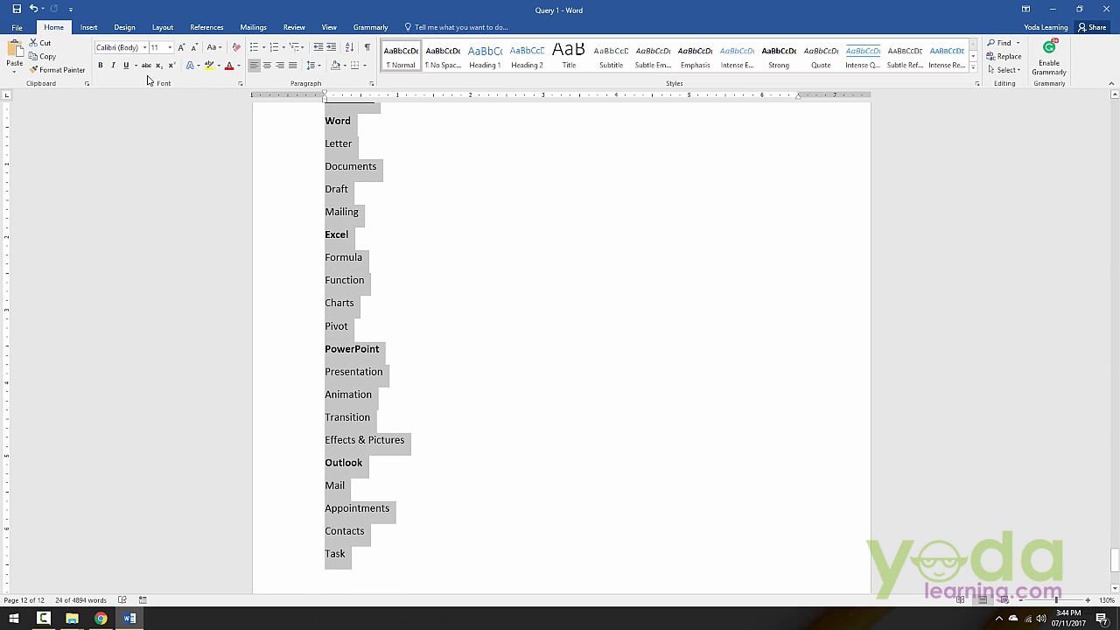
double_click(58, 28)
scroll(410, 235, up, 1)
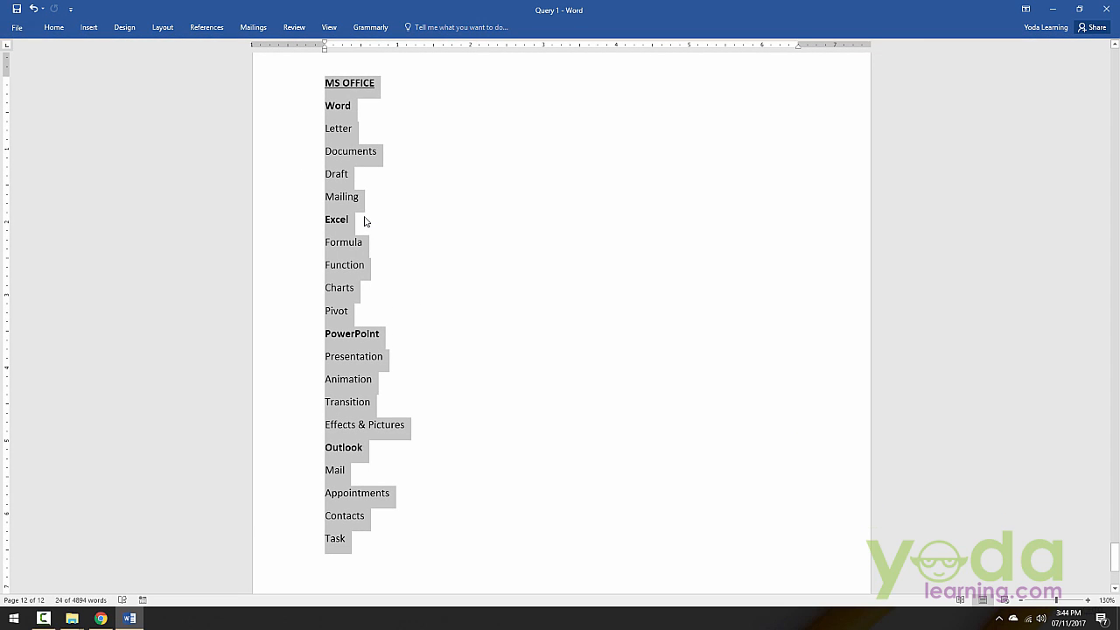
double_click(54, 31)
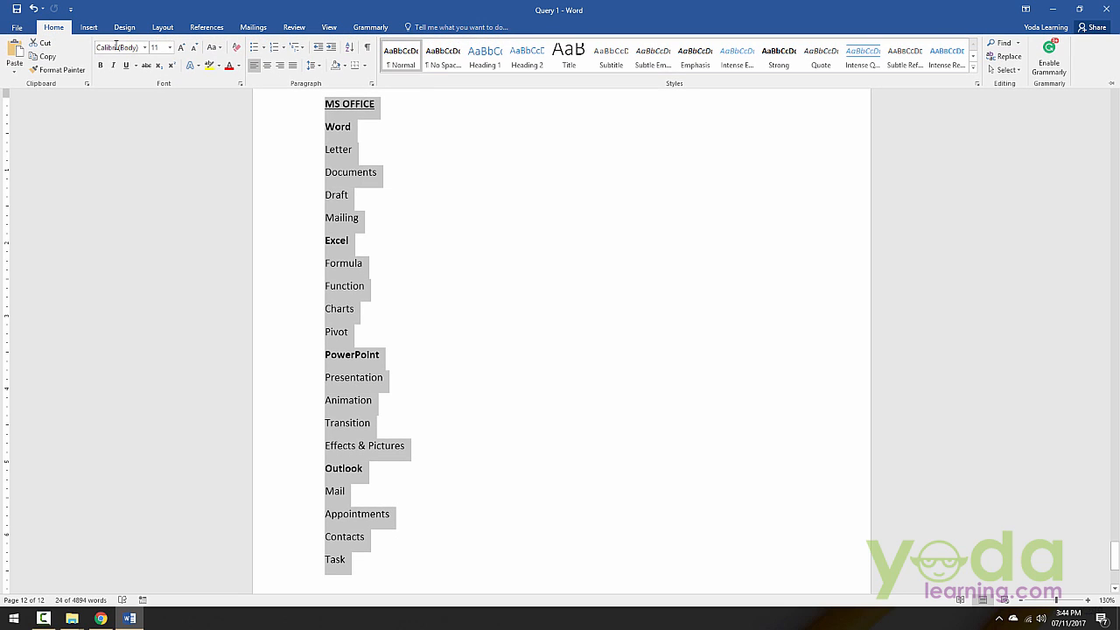
click(295, 47)
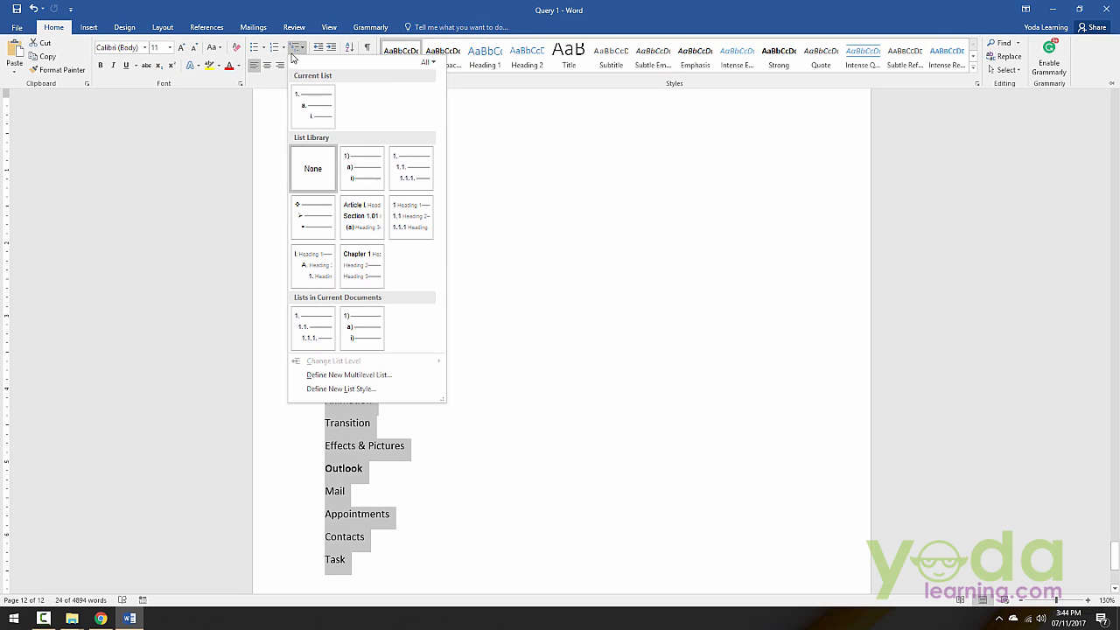
click(427, 172)
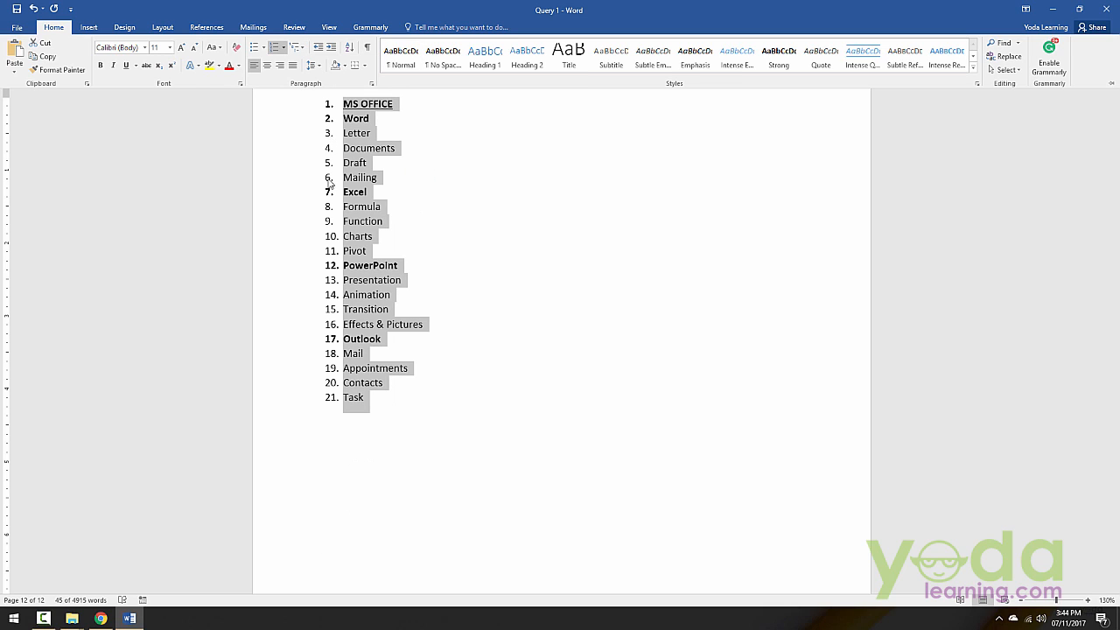
key(ctrl+F1)
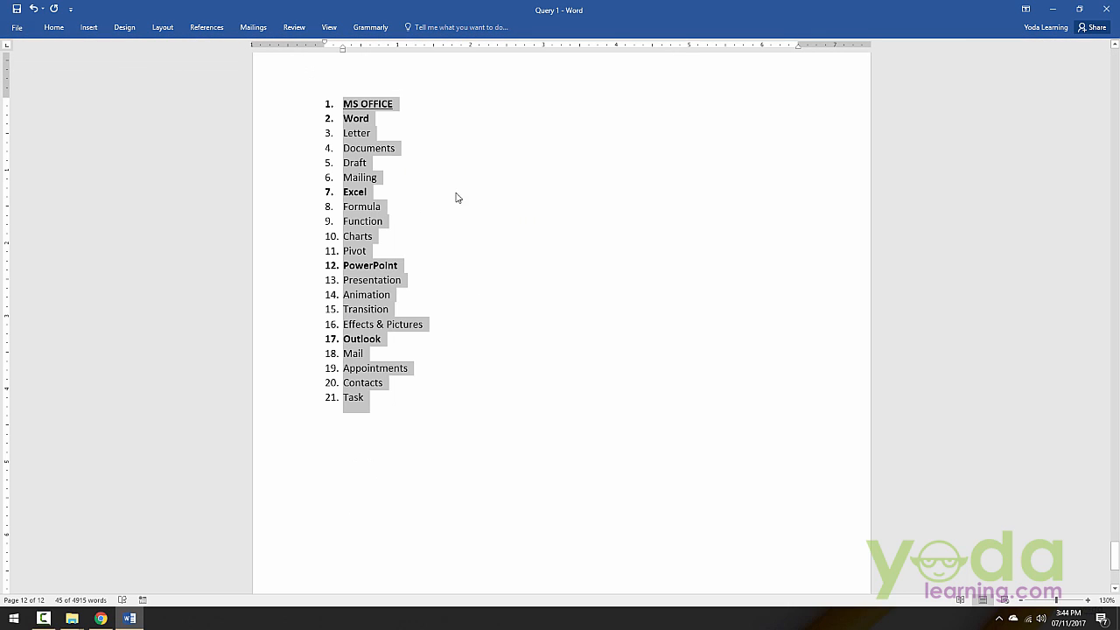
click(500, 176)
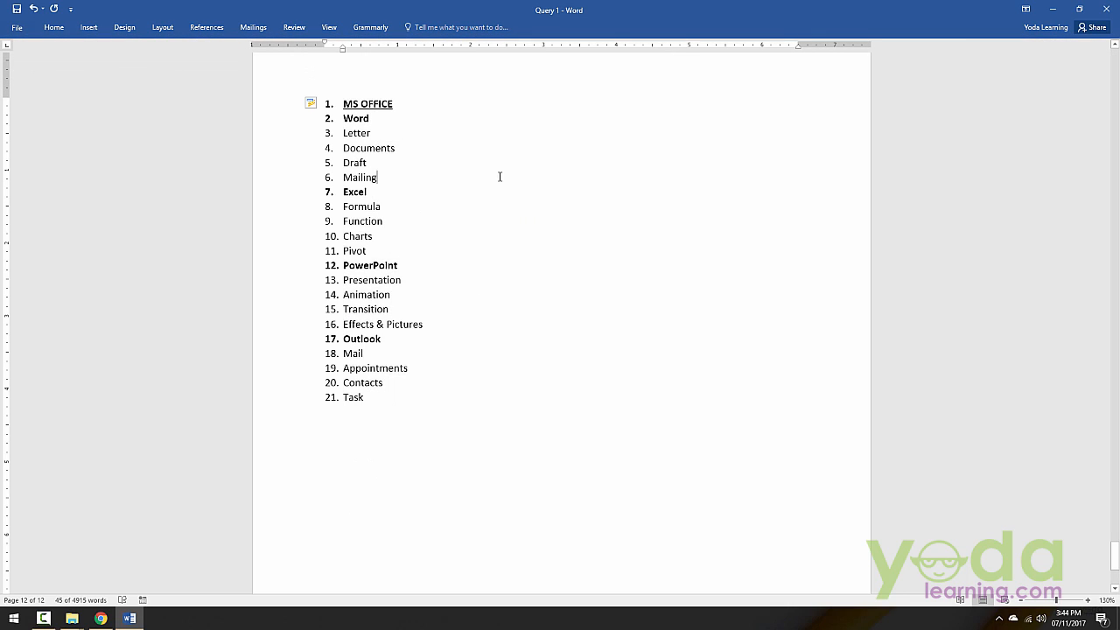
Step: Demote the items from Word to Mailing to the second list level beneath MS OFFICE
click(308, 120)
click(387, 125)
drag(309, 127, 310, 179)
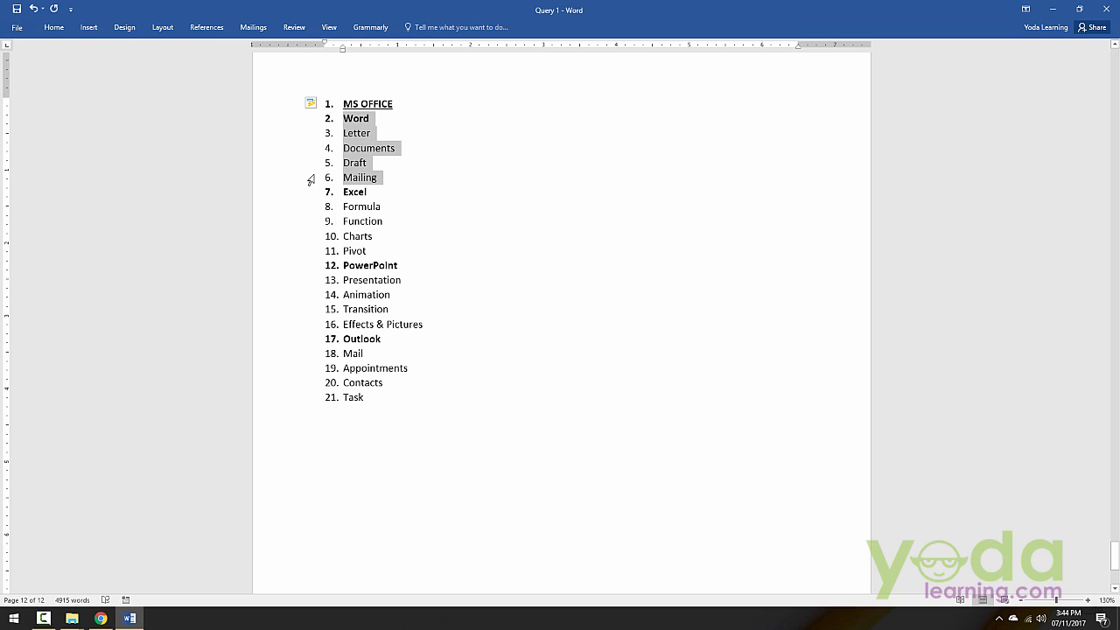
click(63, 29)
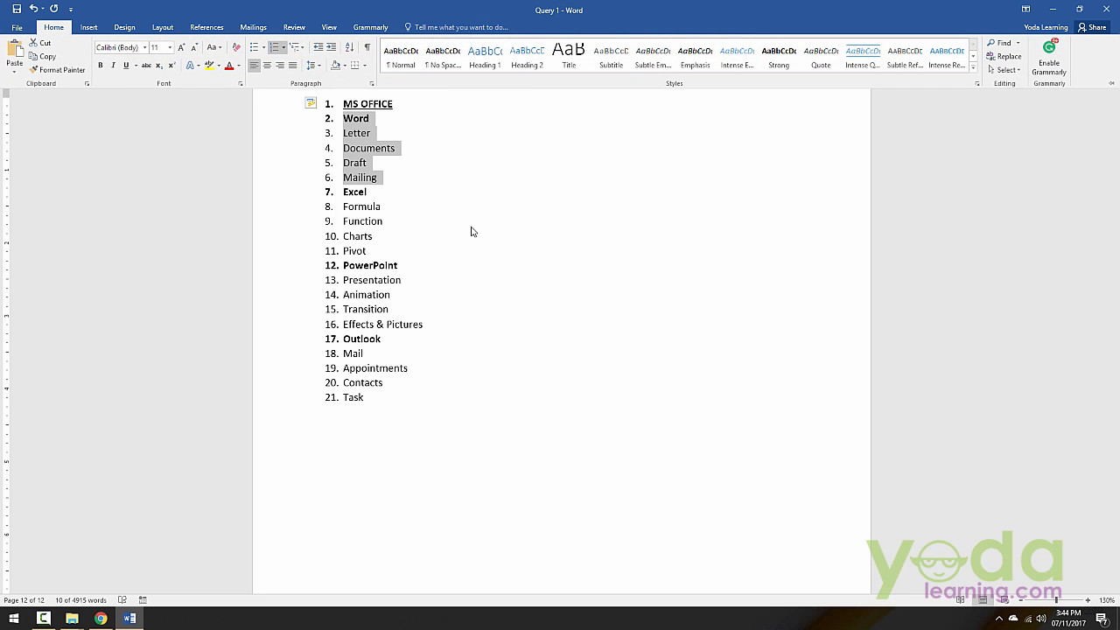
key(Tab)
key(Escape)
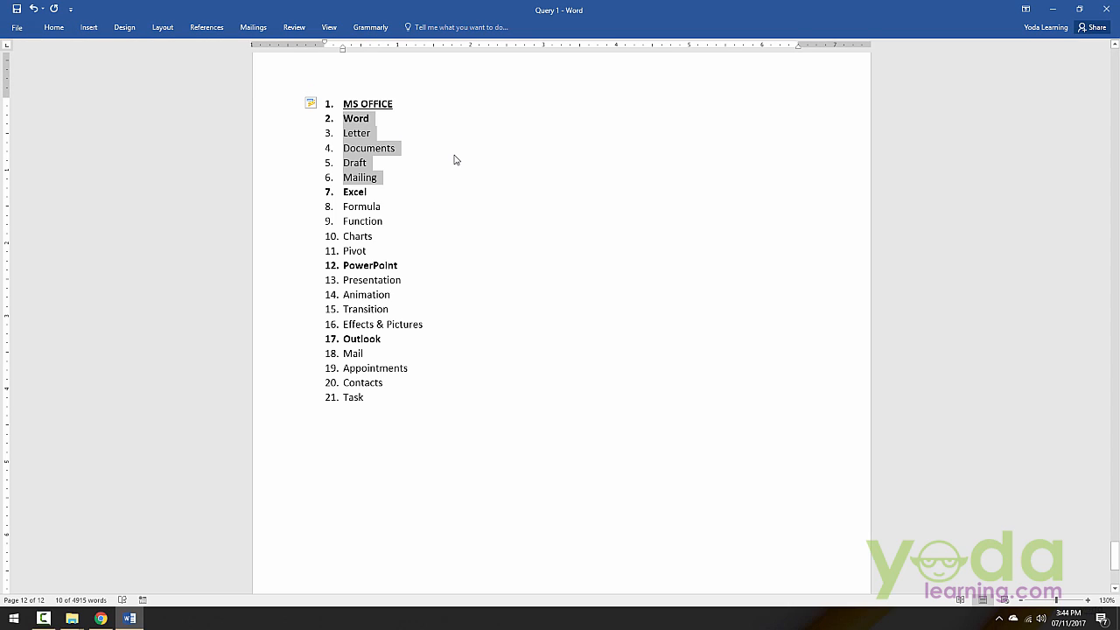
key(Tab)
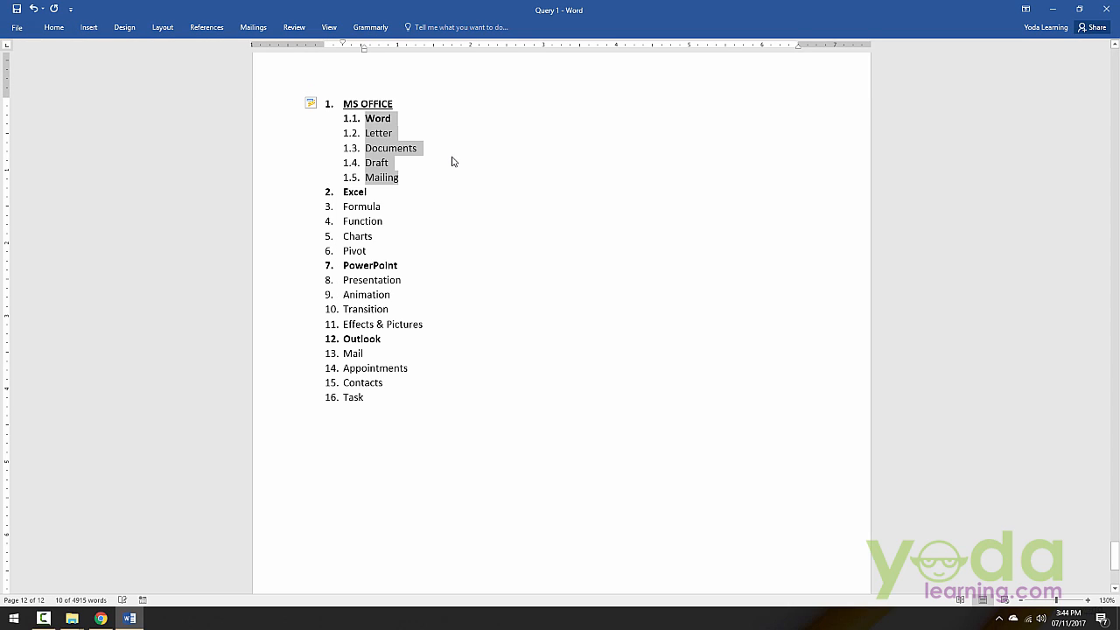
Step: Demote Letter, Documents, Draft and Mailing to the third list level beneath Word
click(323, 134)
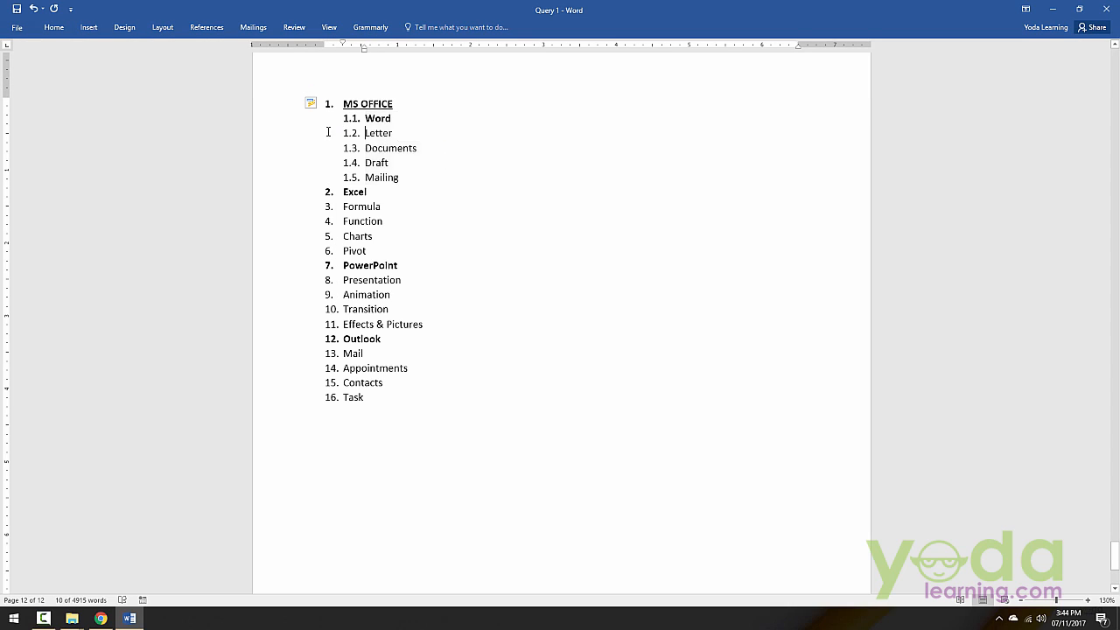
drag(311, 138, 307, 180)
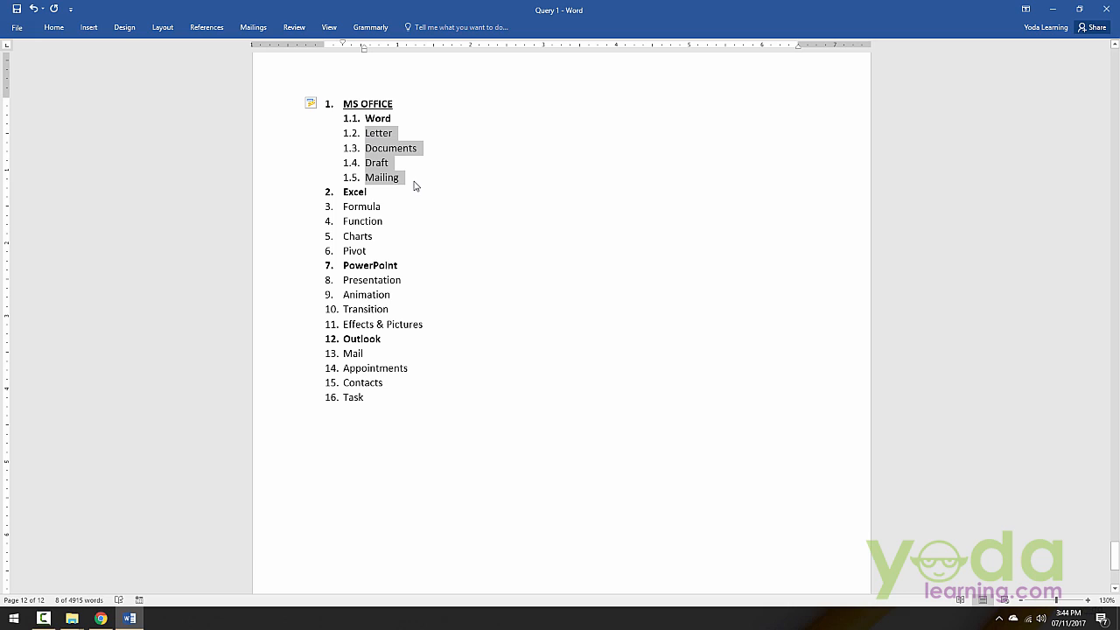
key(Tab)
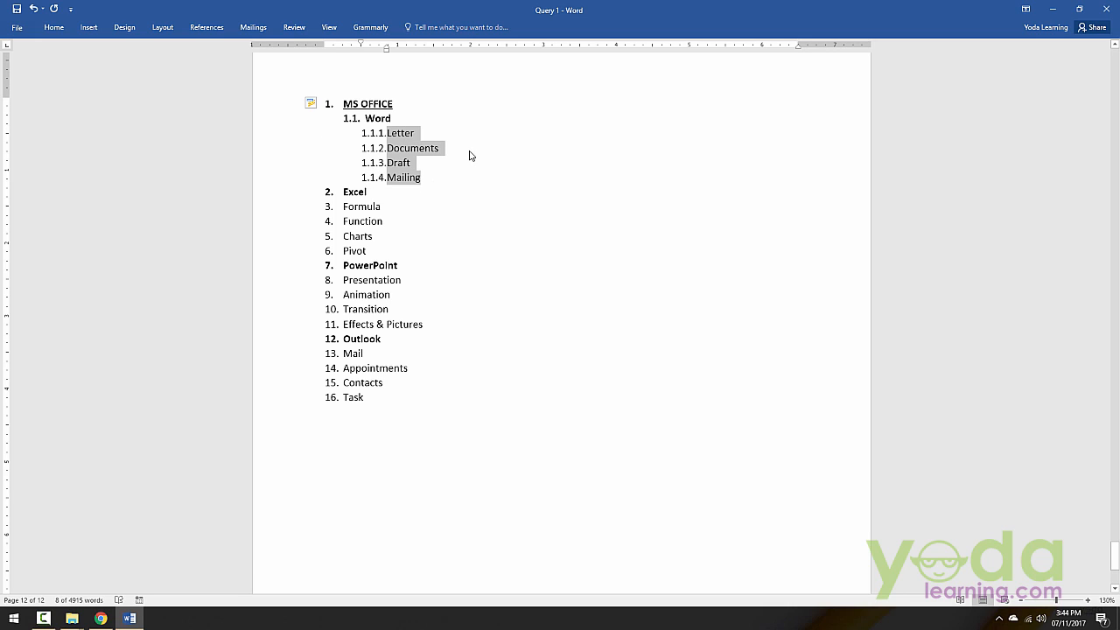
Step: Set Excel to the second list level and Formula, Function, Charts and Pivot to the third level beneath it
drag(289, 193, 282, 252)
key(Tab)
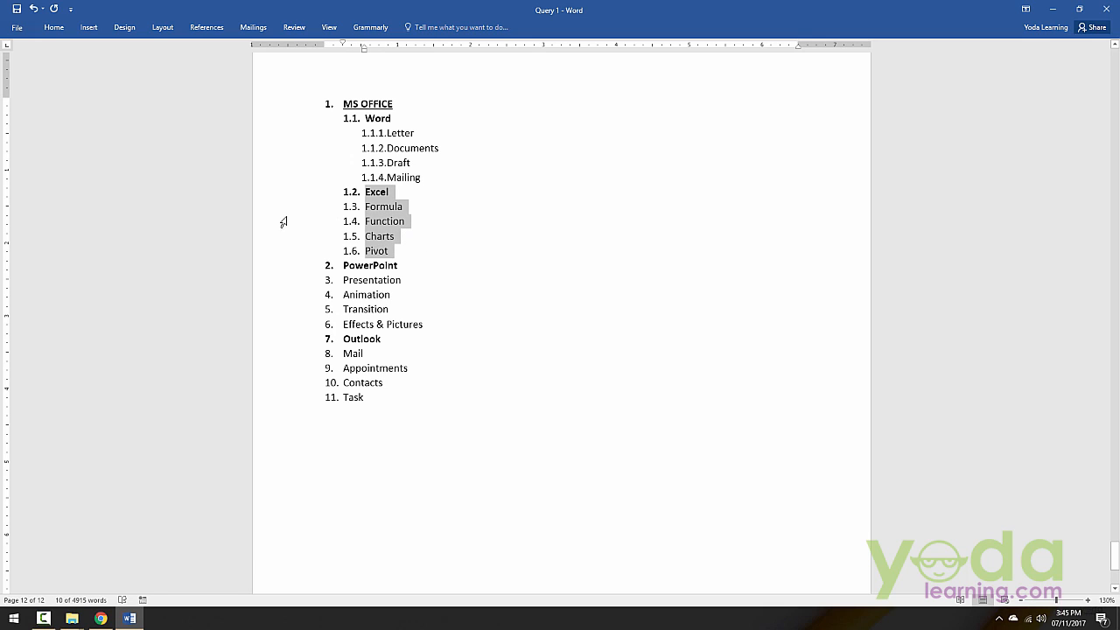
drag(283, 212, 281, 250)
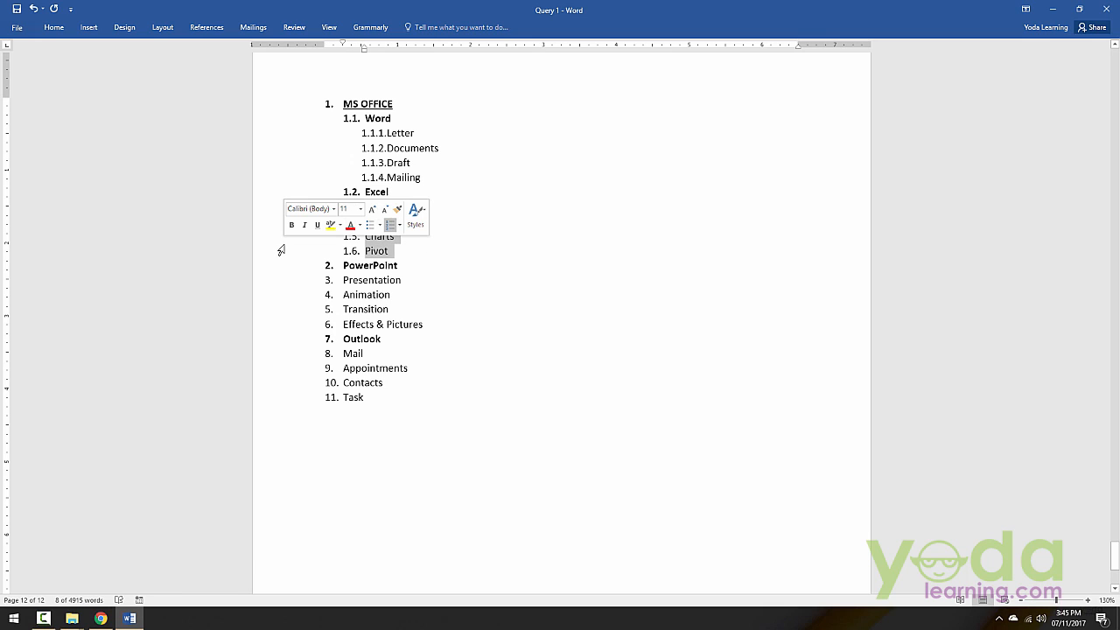
key(Tab)
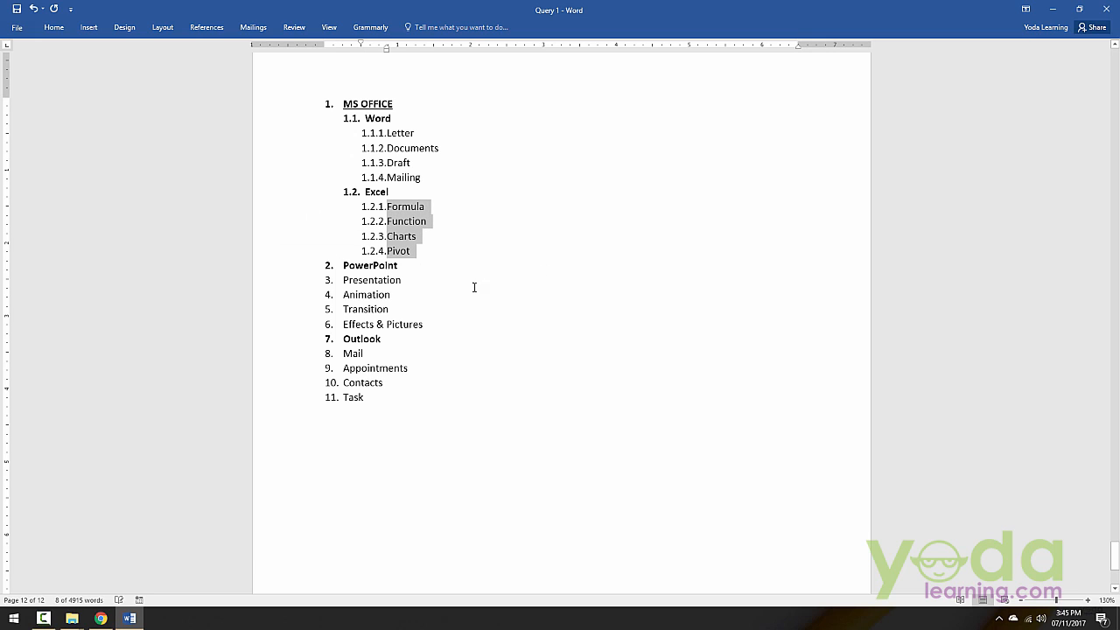
Step: Set PowerPoint to the second list level and its items from Presentation to Effects & Pictures to the third level
click(302, 267)
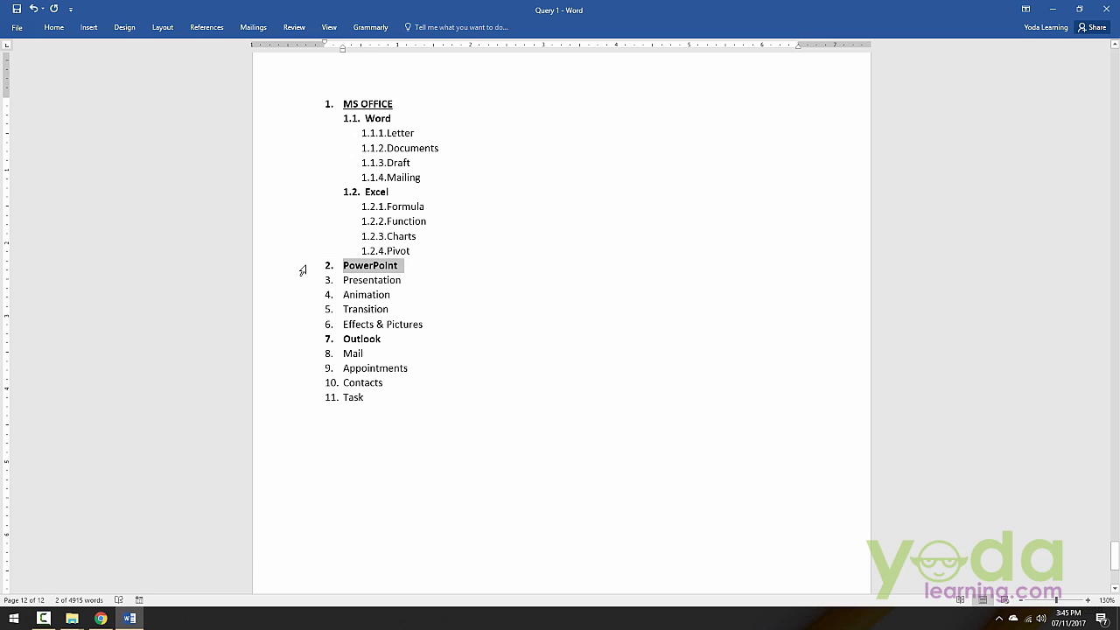
key(Tab)
drag(308, 282, 310, 323)
key(Tab)
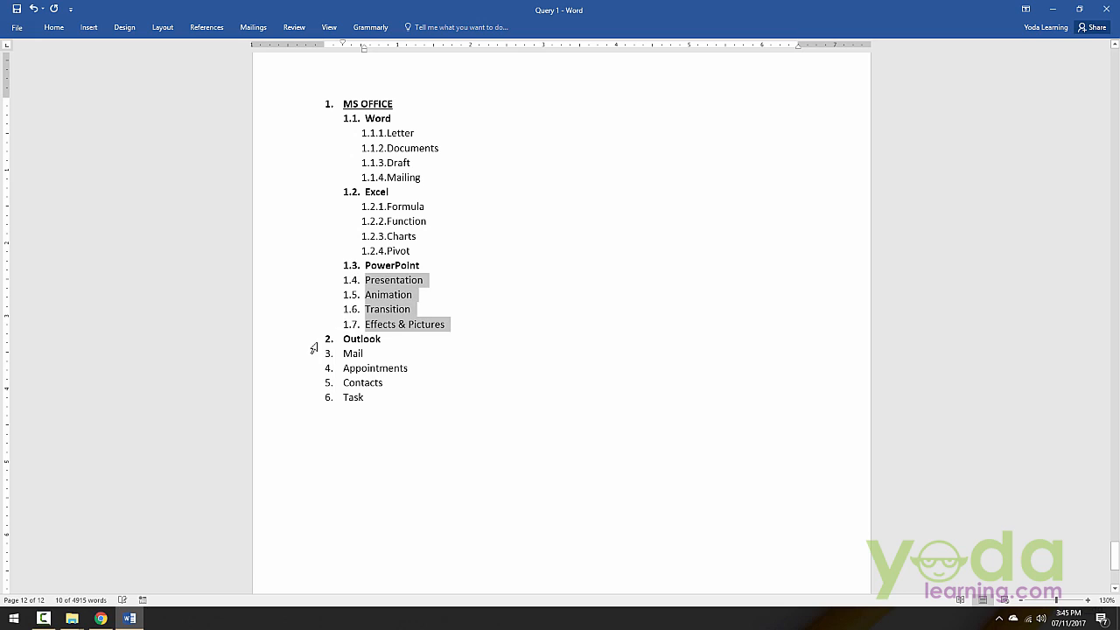
key(Tab)
Step: Set Outlook to the second list level and Mail, Appointments, Contacts and Task to the third level beneath it
click(307, 343)
key(Tab)
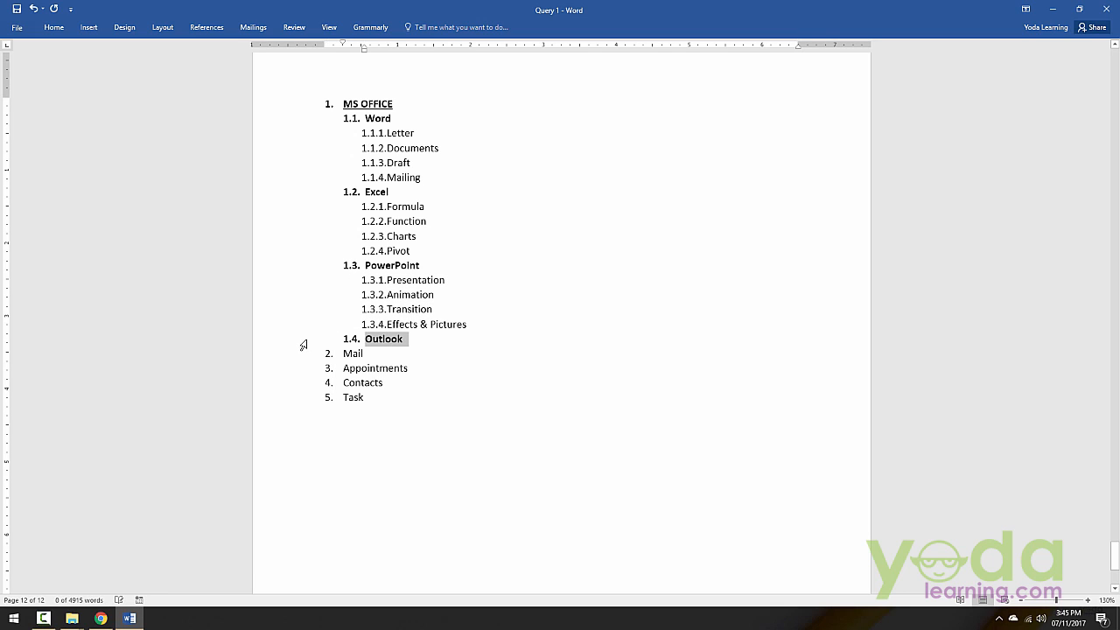
drag(303, 355, 295, 407)
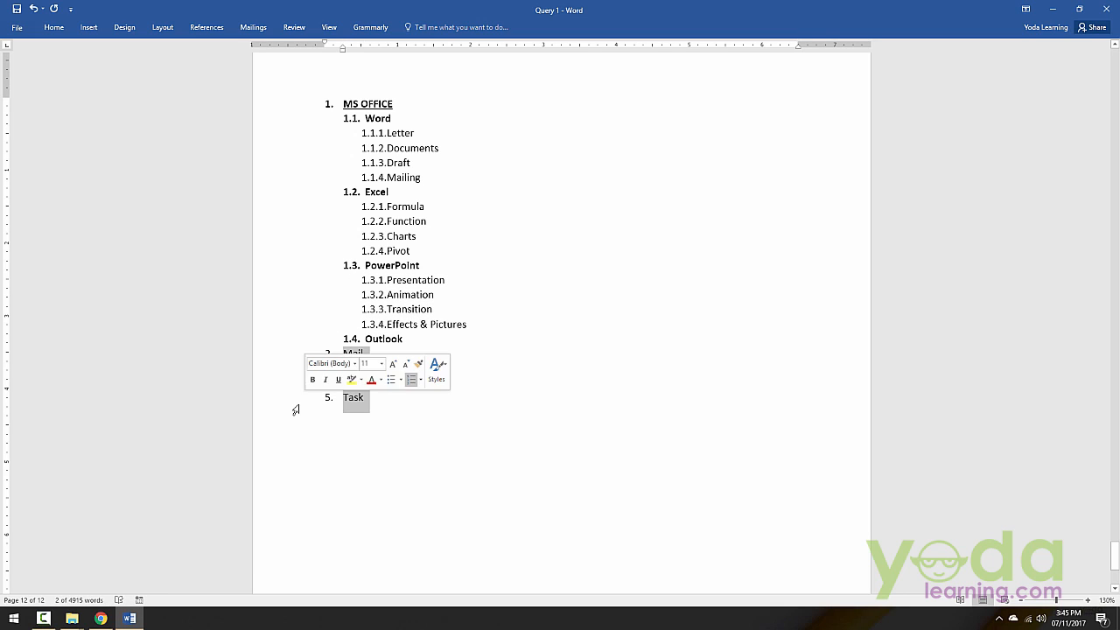
key(Tab)
key(Tab)
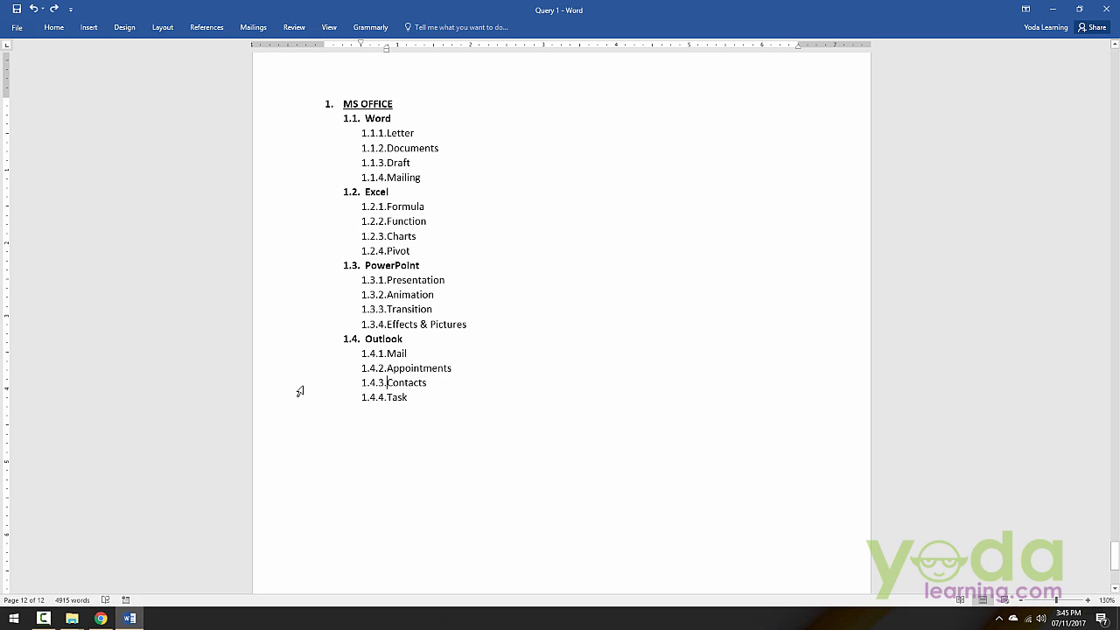
Step: Demote Contacts to the fourth list level beneath Appointments, and promote it back to the third level
click(299, 387)
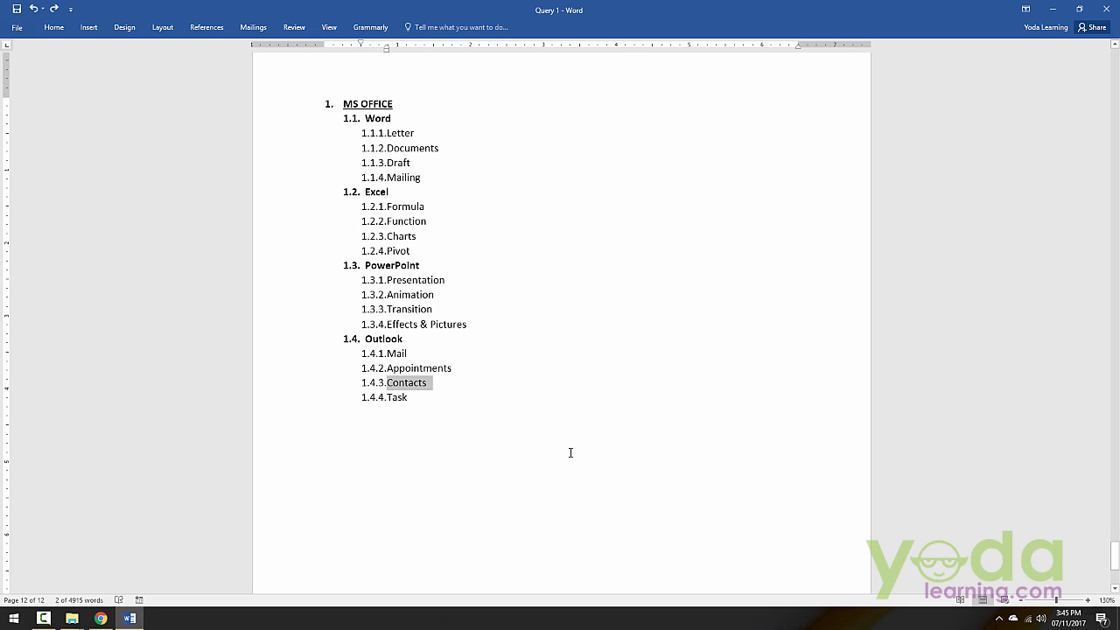
key(Tab)
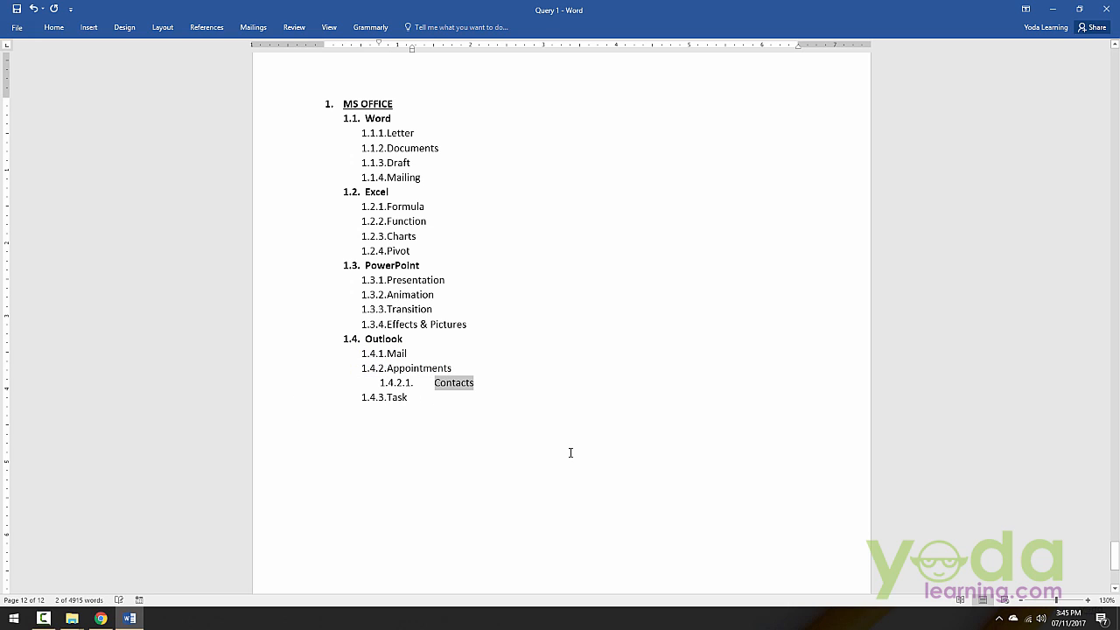
click(439, 389)
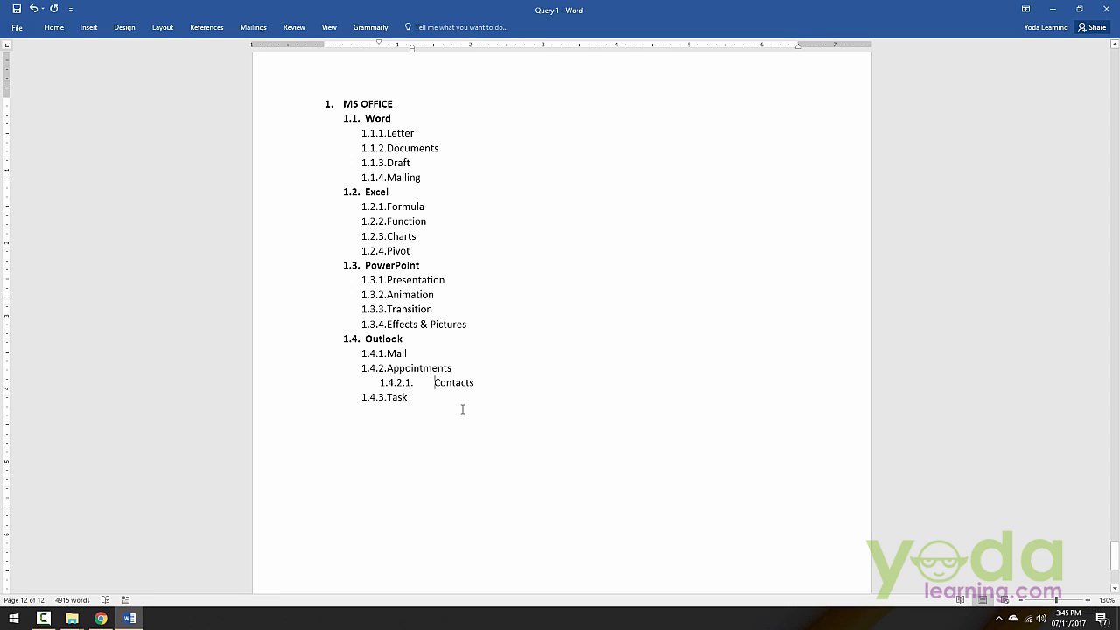
key(BackSpace)
key(ctrl+z)
key(shift+Tab)
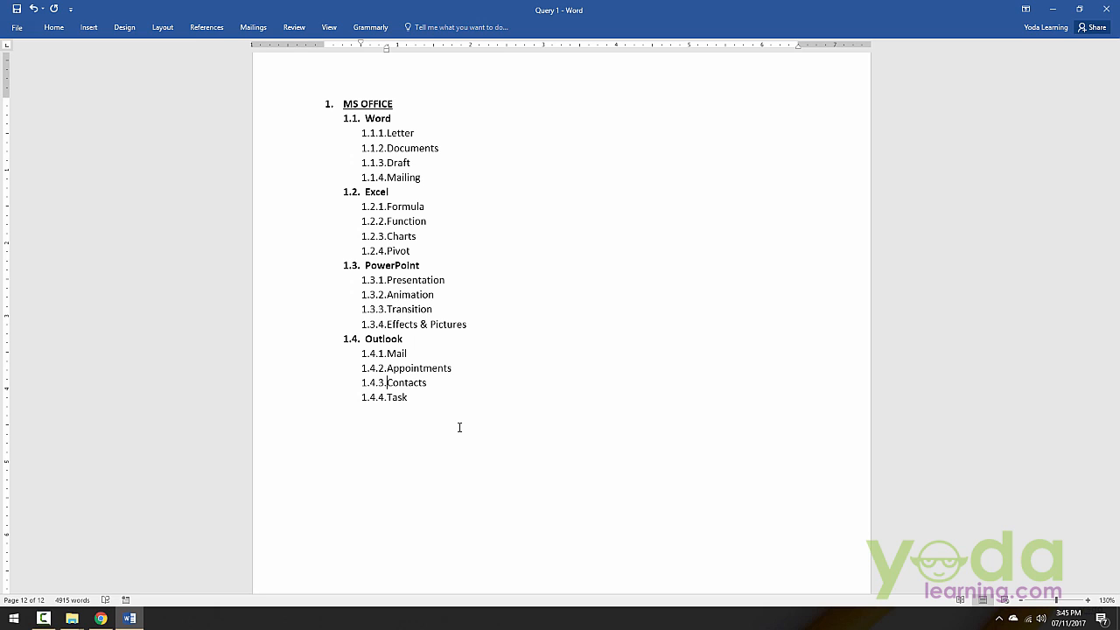
scroll(475, 365, up, 1)
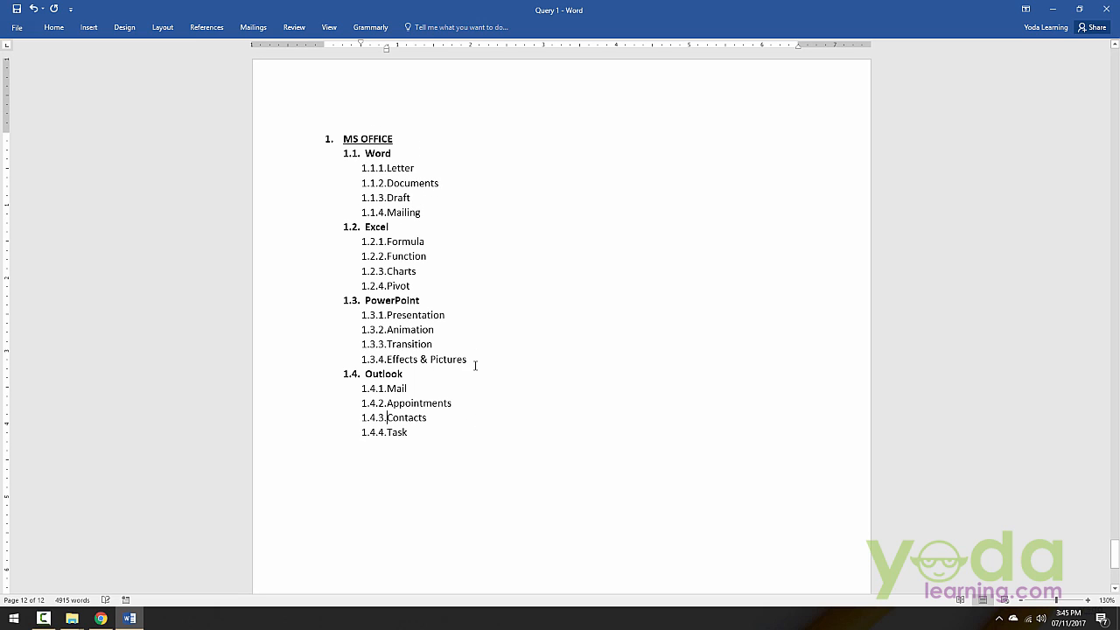
click(298, 138)
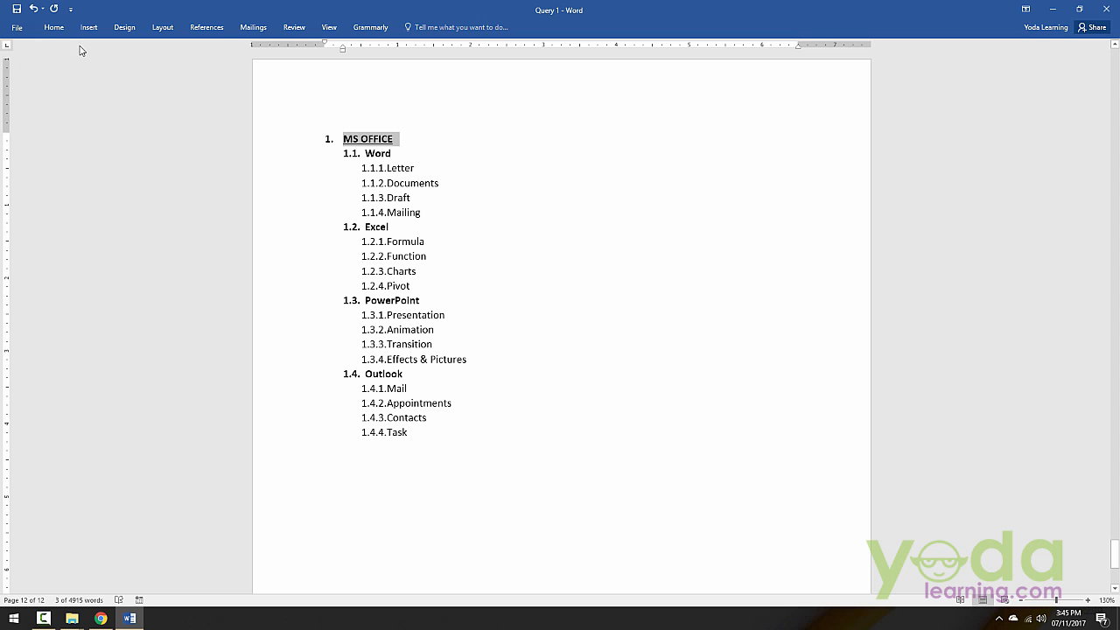
click(54, 27)
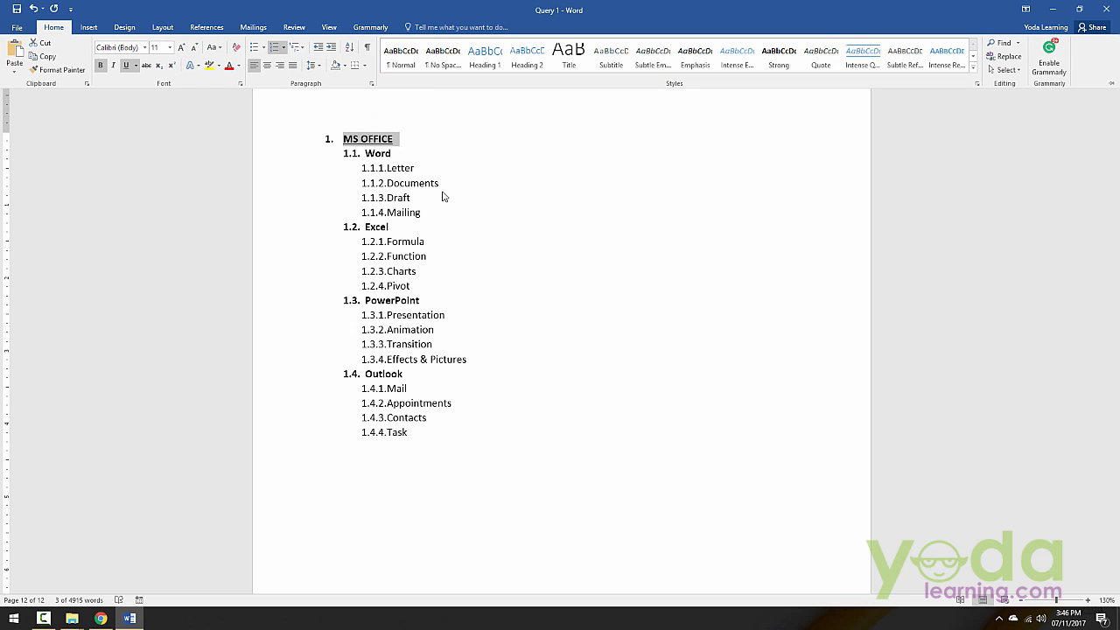
click(302, 145)
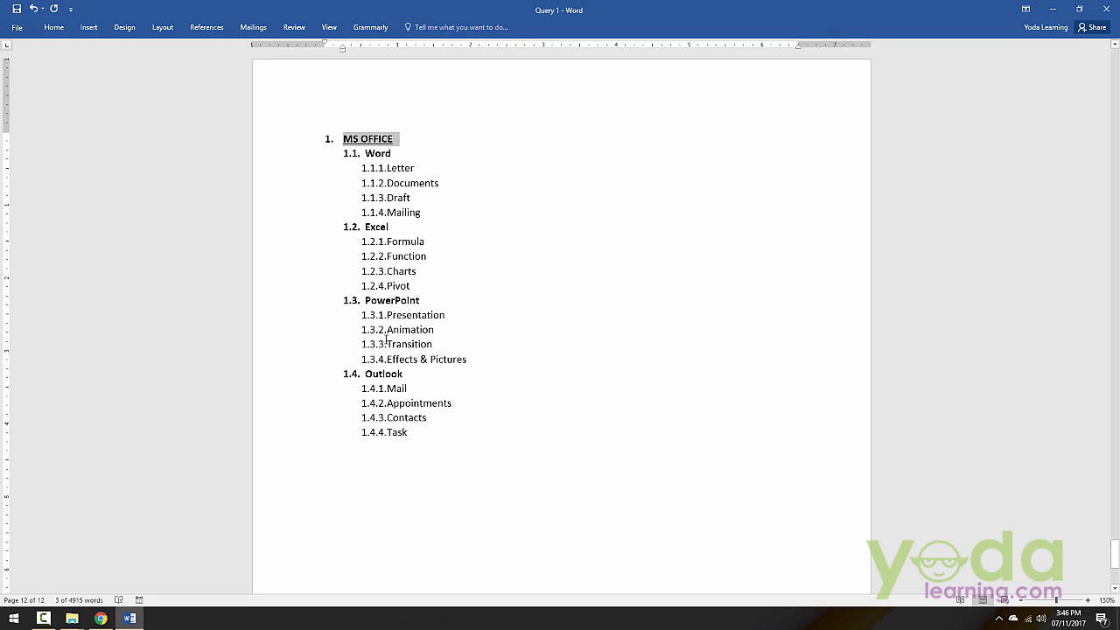
Step: Change the whole MS OFFICE list to the multilevel numbering style with 1), a) and i) levels
drag(285, 142, 278, 442)
click(54, 27)
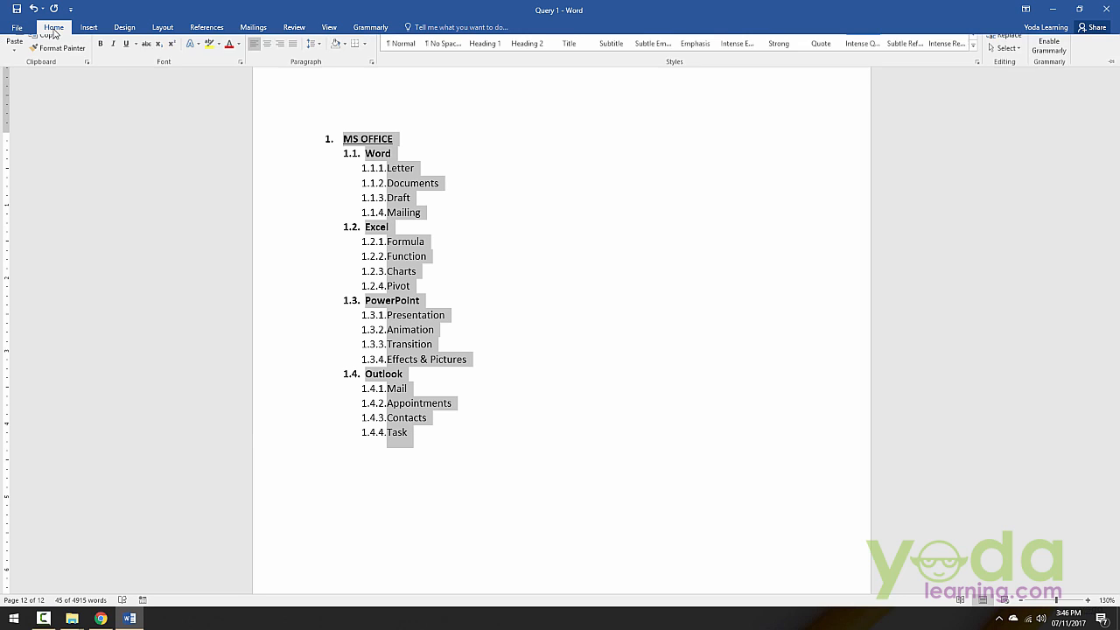
click(298, 47)
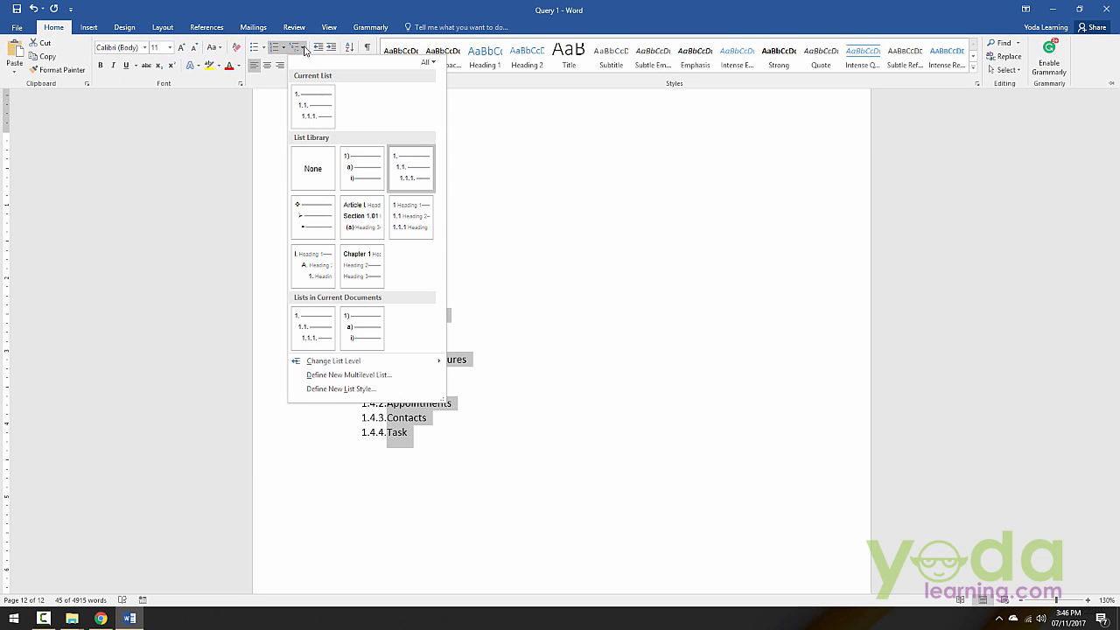
click(370, 175)
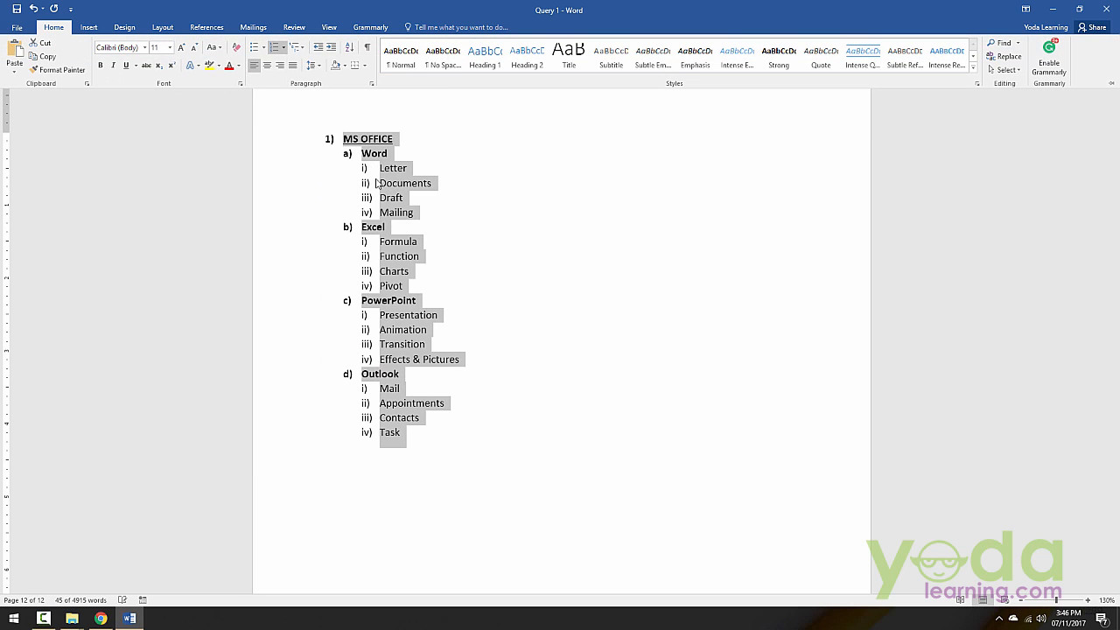
click(494, 443)
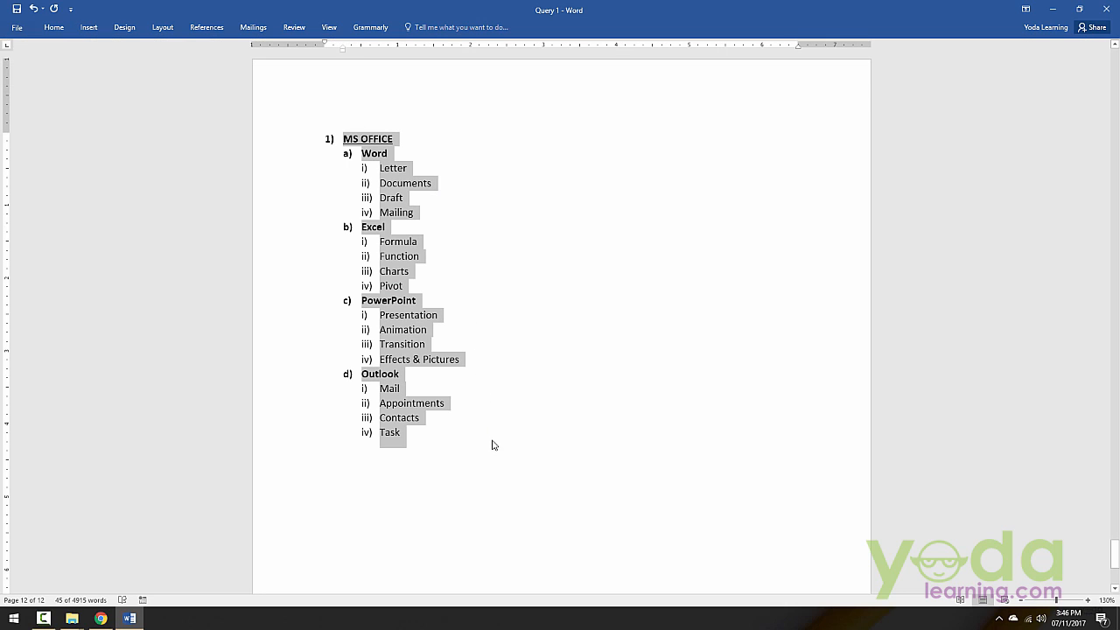
click(471, 432)
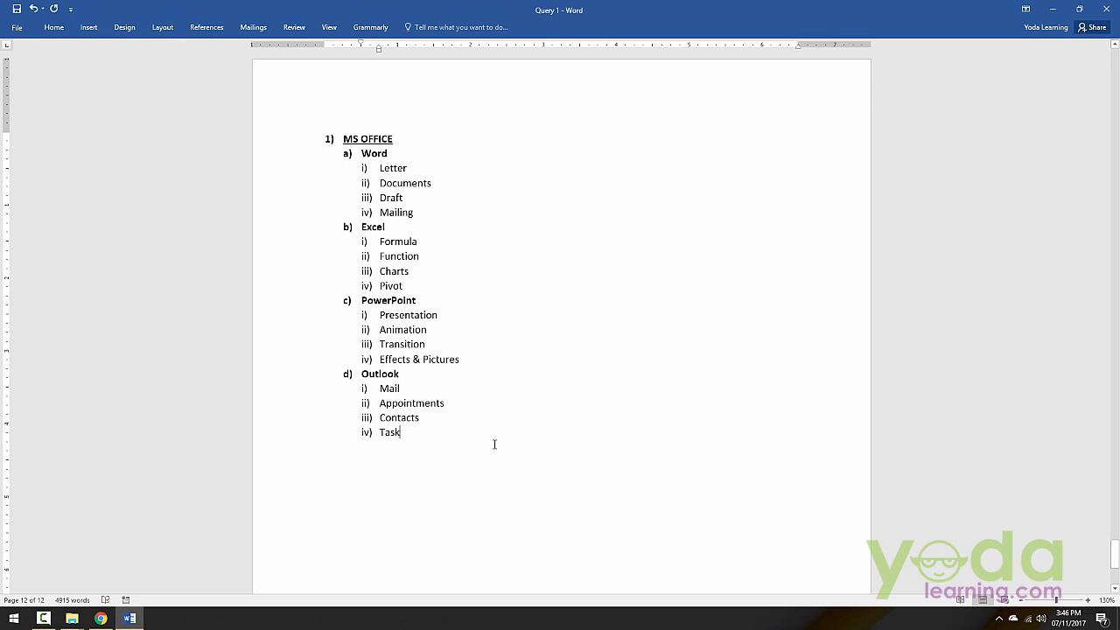
scroll(522, 450, up, 20)
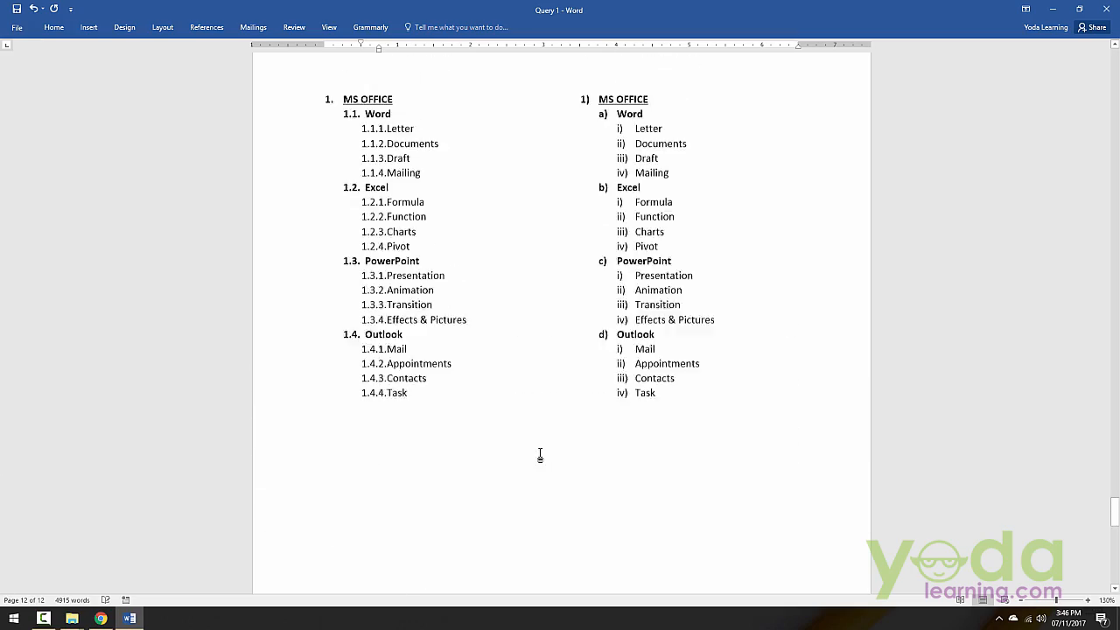
scroll(541, 456, up, 18)
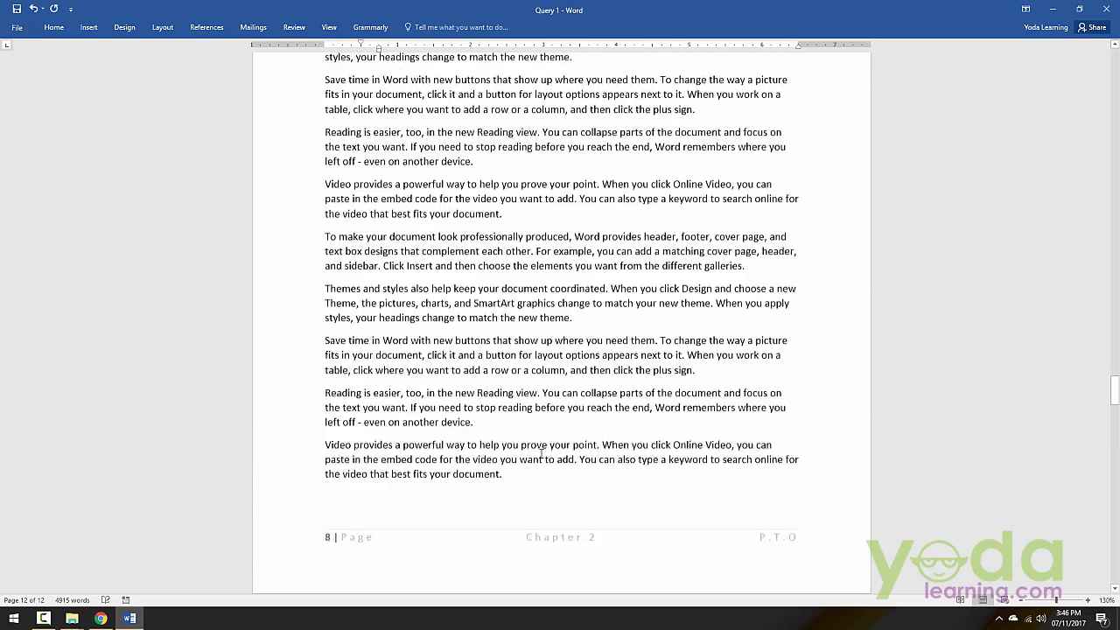
scroll(615, 358, up, 6)
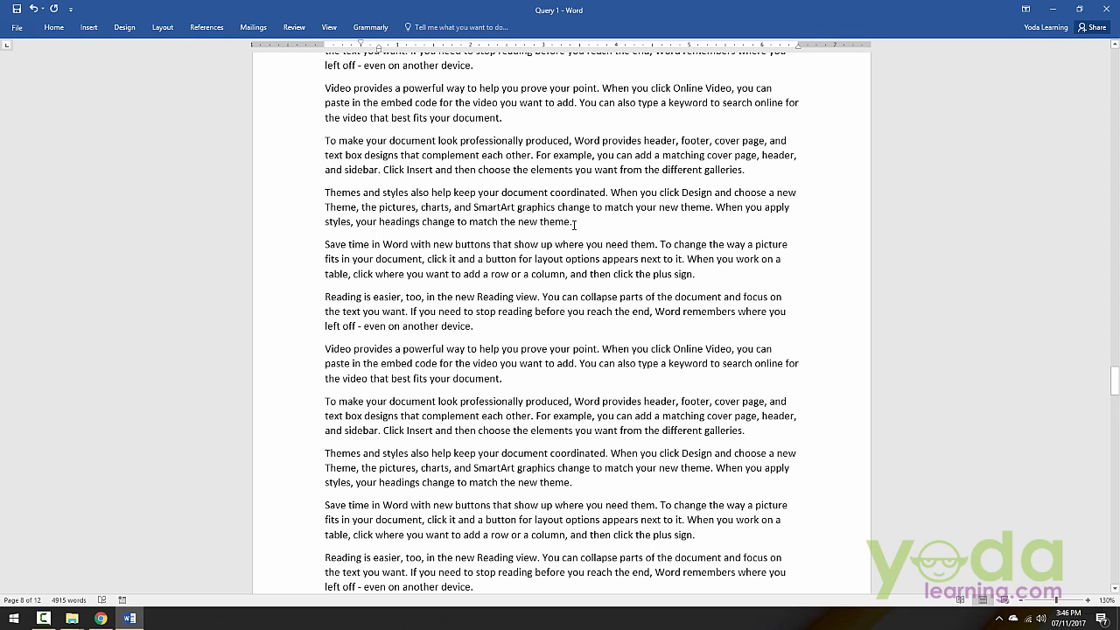
click(1051, 10)
click(1051, 11)
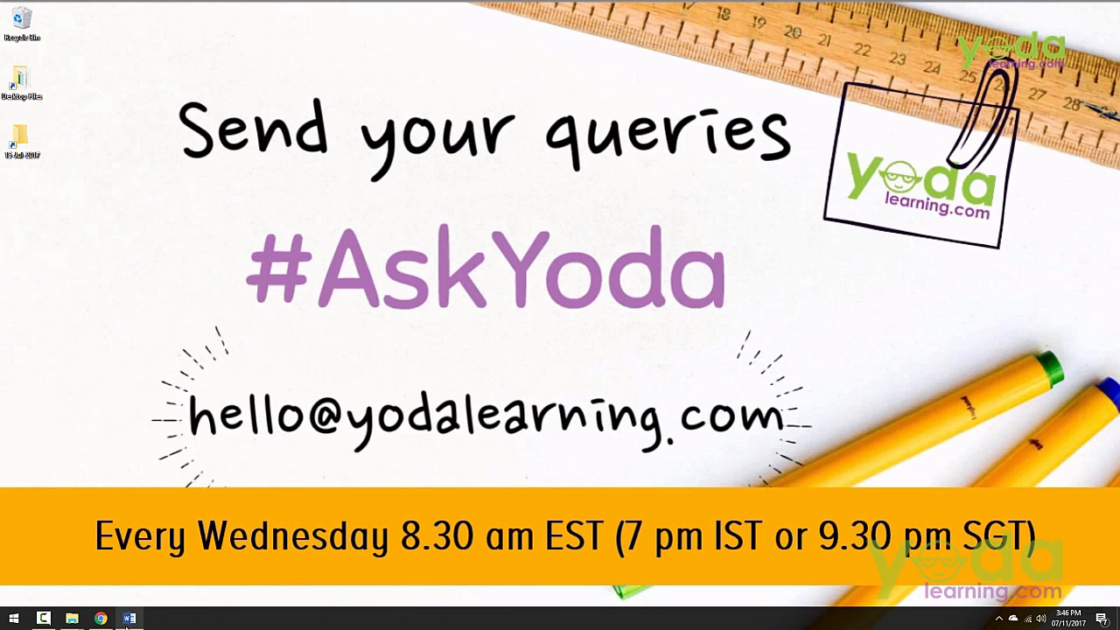
click(130, 618)
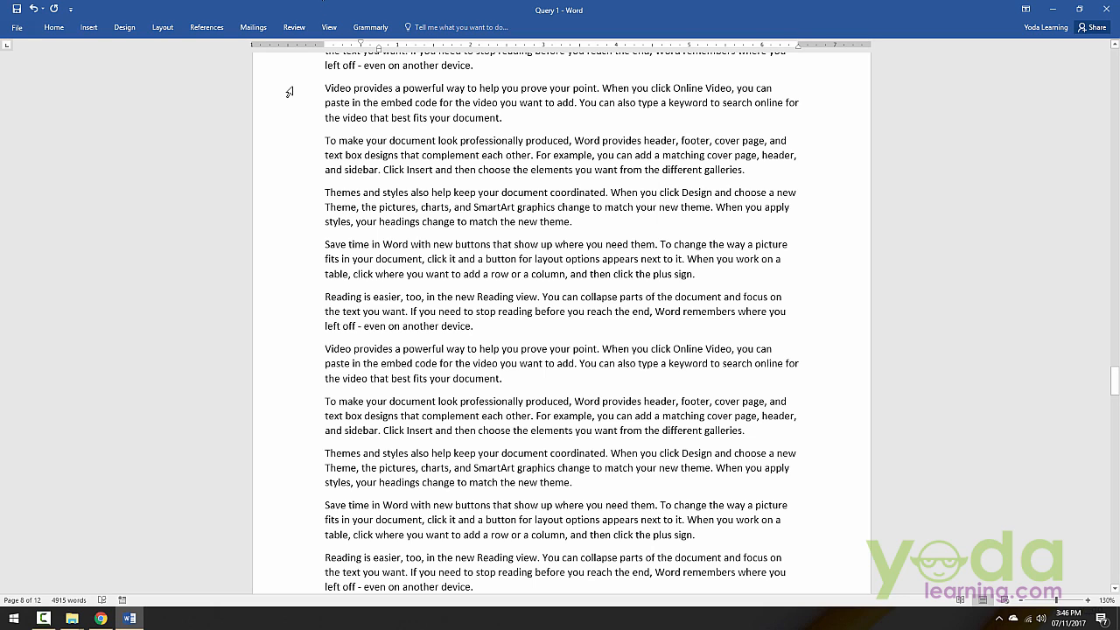
Step: Lay out the nine page 8 paragraphs from "Video provides" through the second "Save time in Word" in two columns
drag(289, 90, 254, 553)
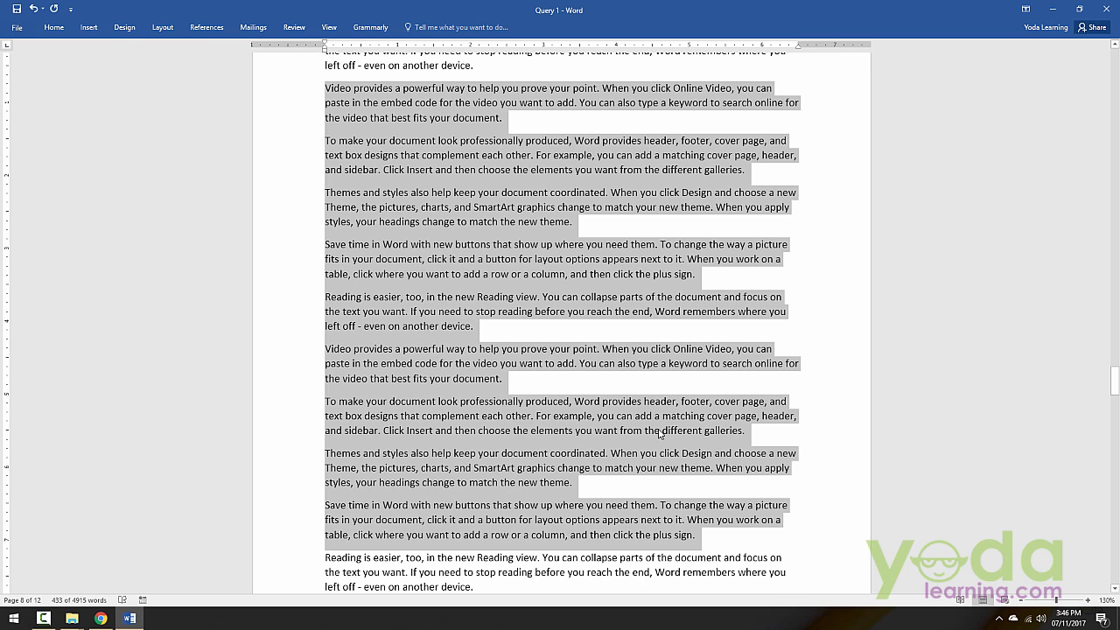
scroll(297, 105, up, 1)
click(297, 105)
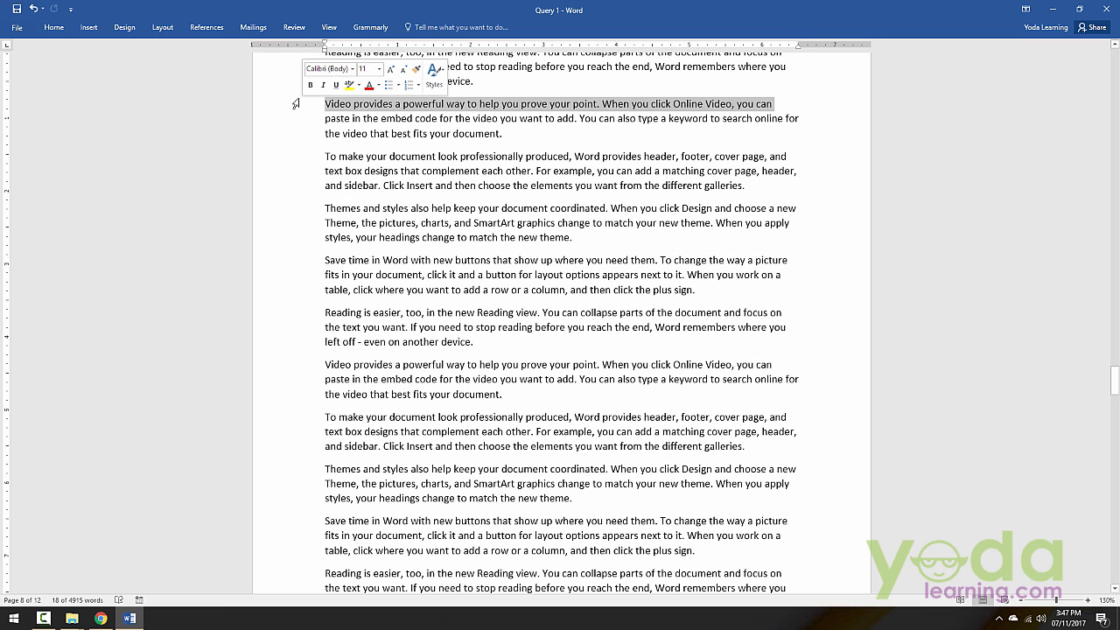
drag(296, 105, 297, 552)
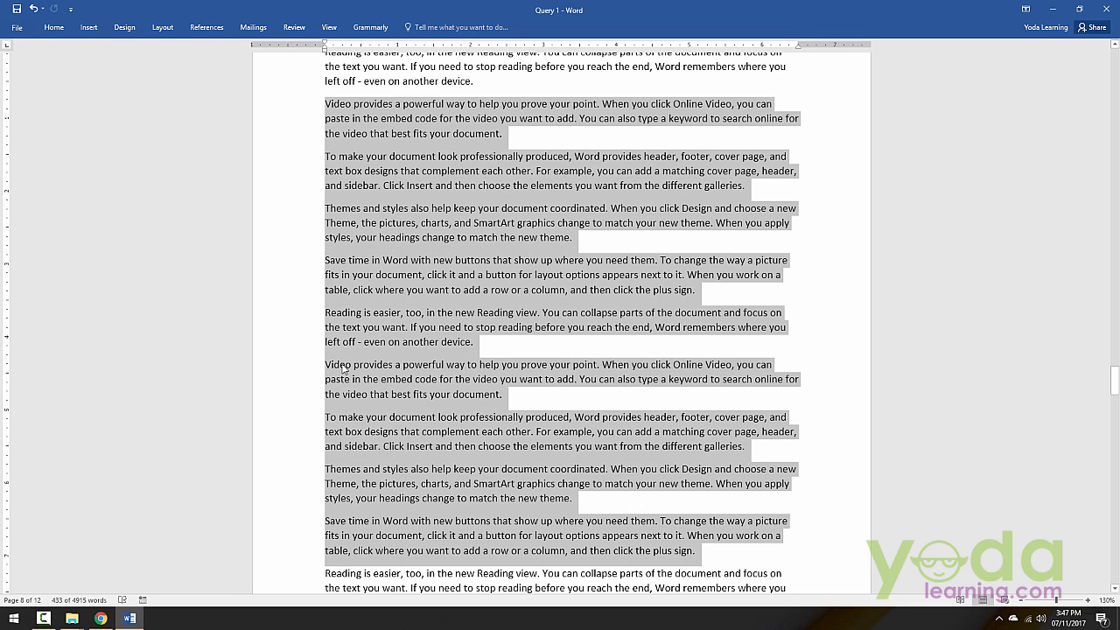
click(163, 27)
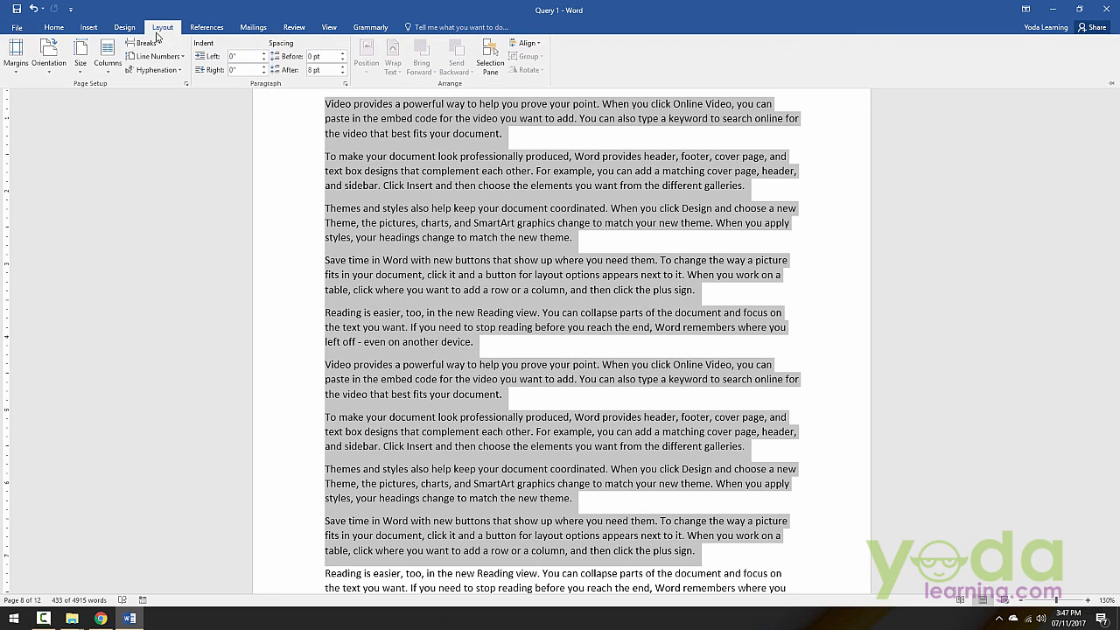
click(120, 61)
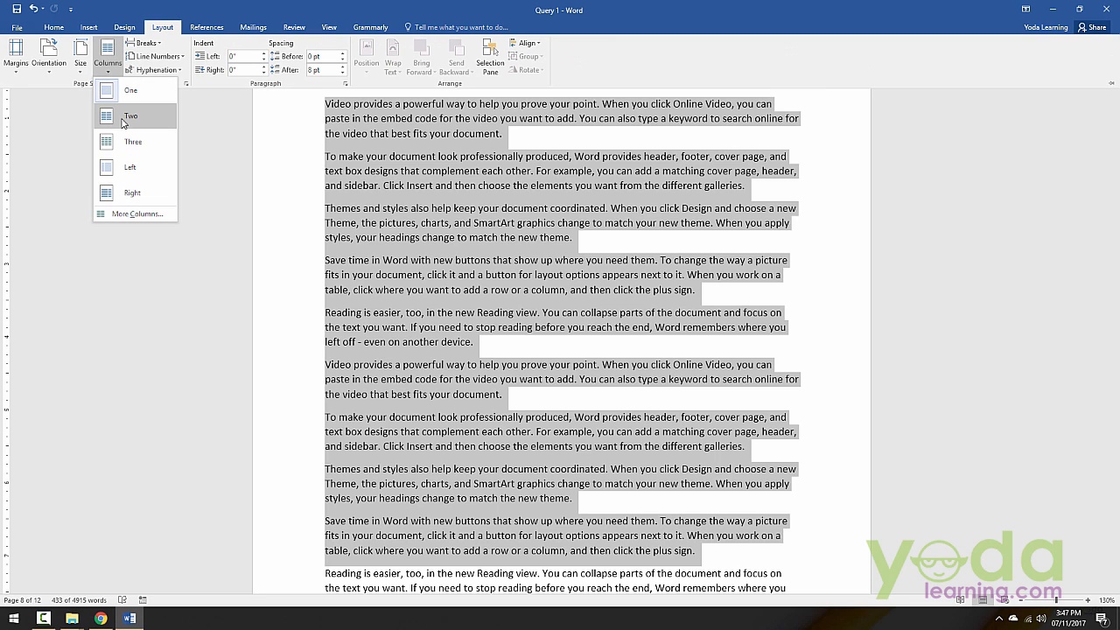
click(127, 119)
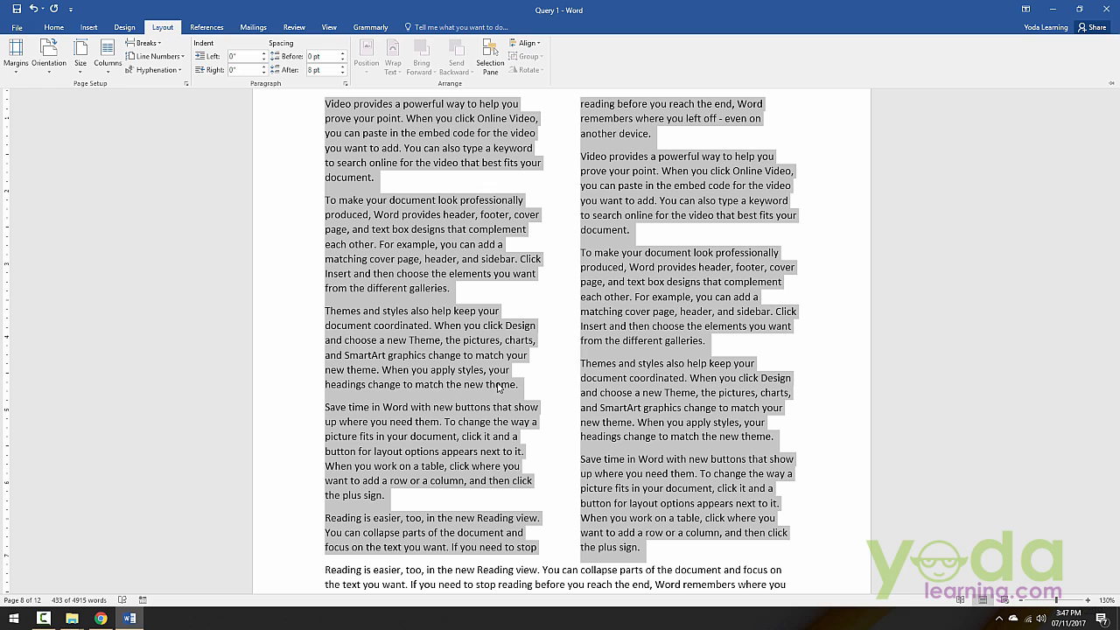
Step: Justify the selected two-column text
click(61, 32)
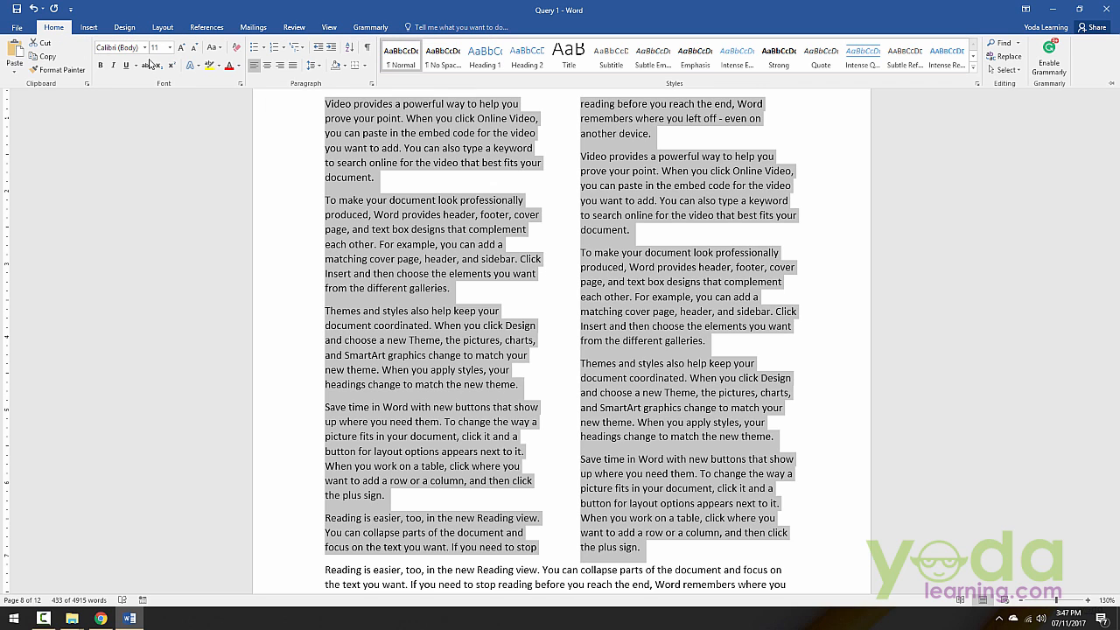
click(294, 68)
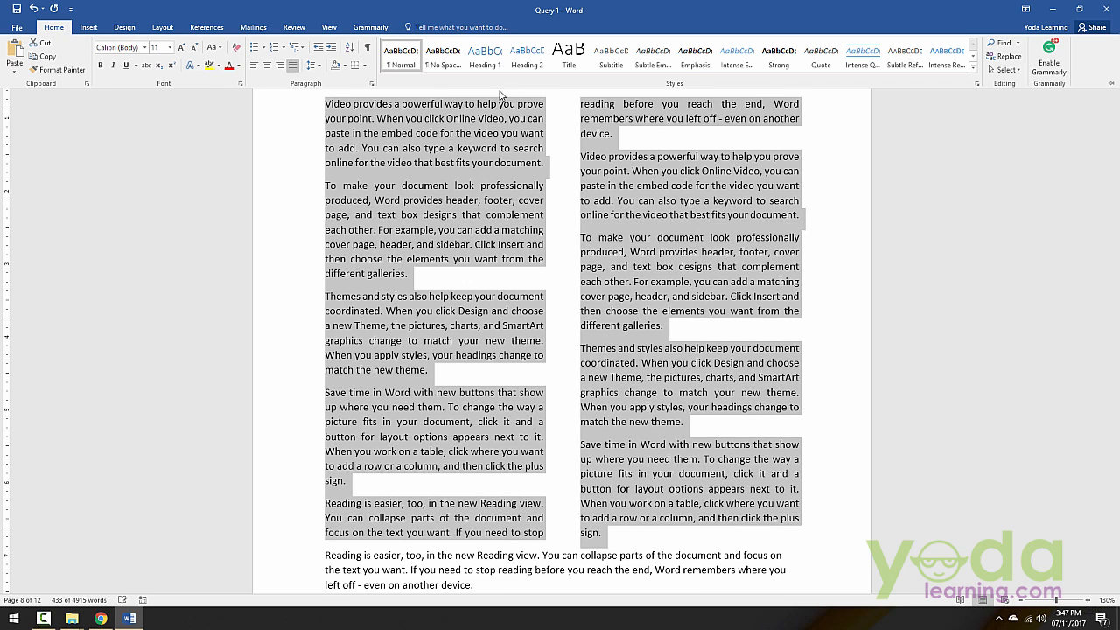
key(ctrl+F1)
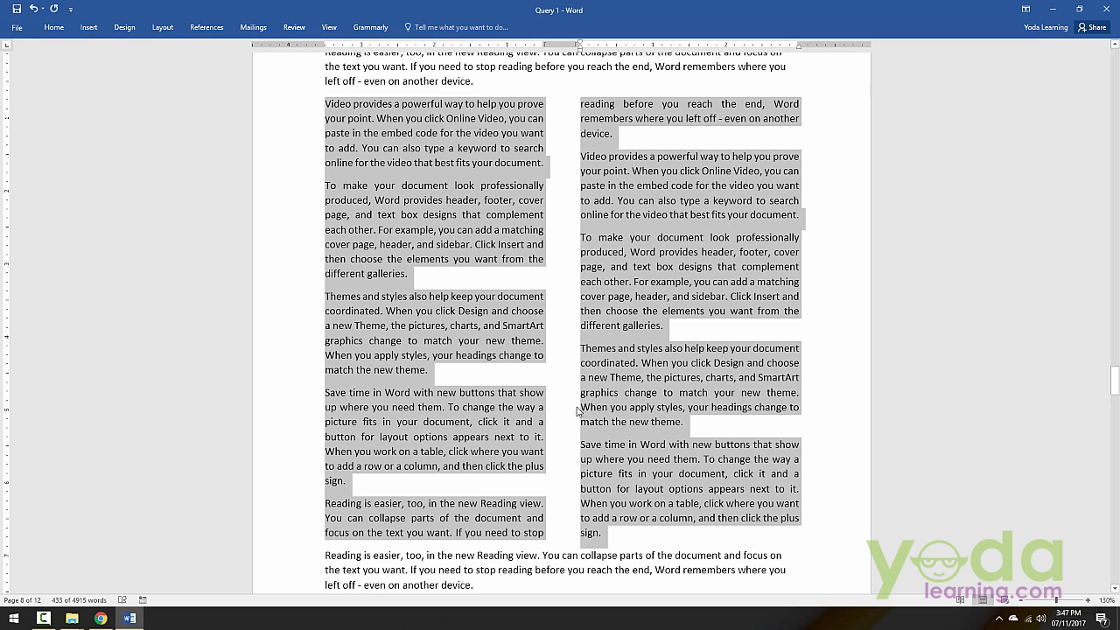
Step: Insert the Snappa1 picture after the first column's second paragraph and move it up within that paragraph's text
click(544, 265)
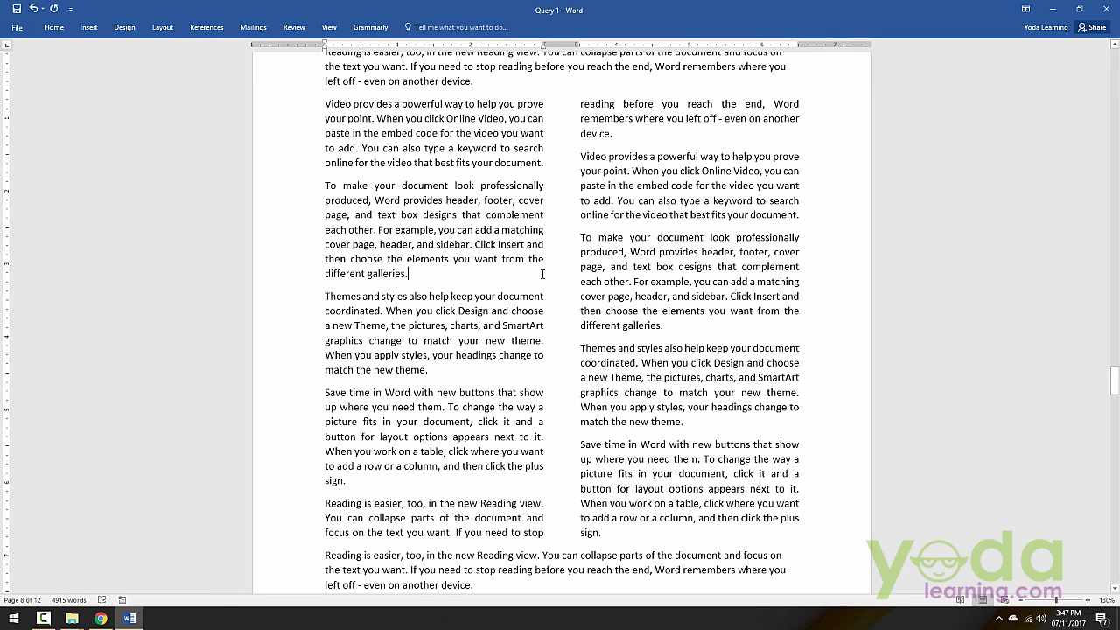
click(88, 27)
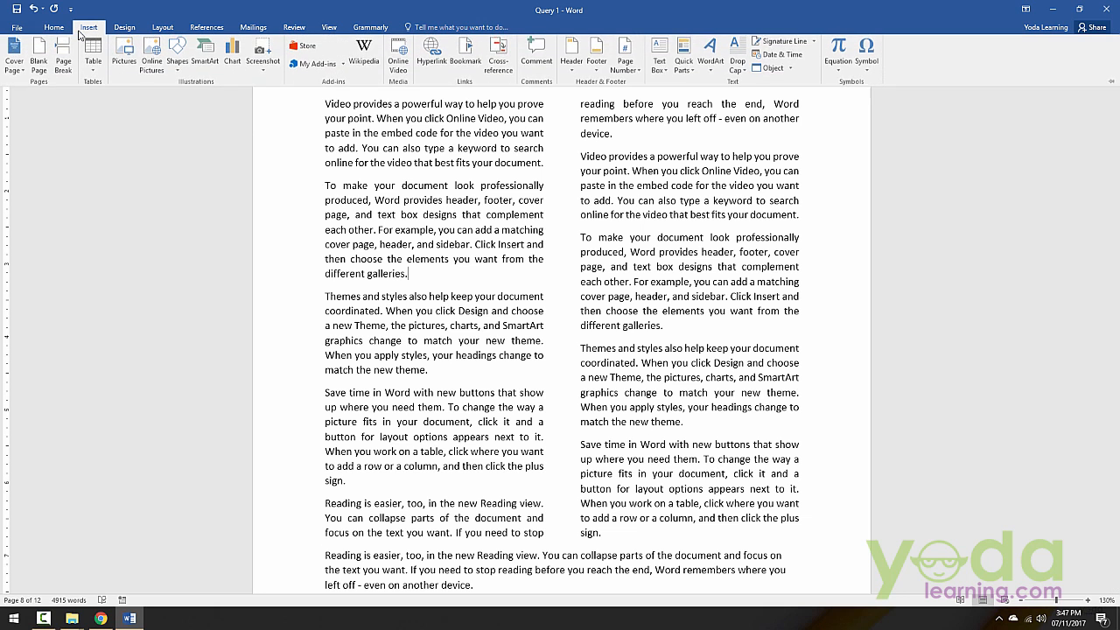
click(113, 63)
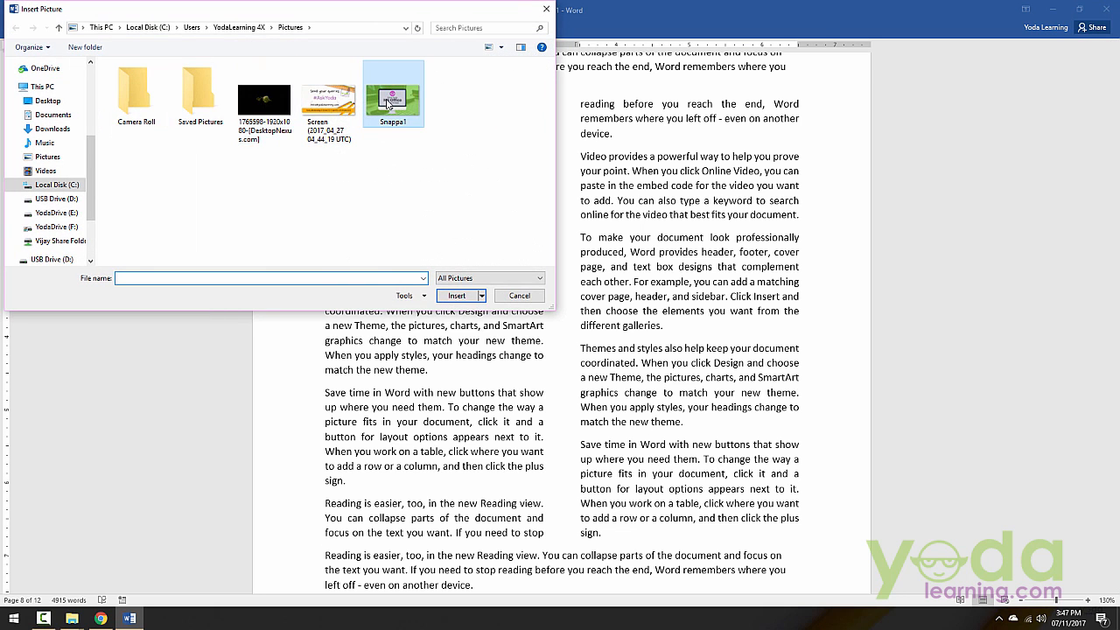
double_click(387, 98)
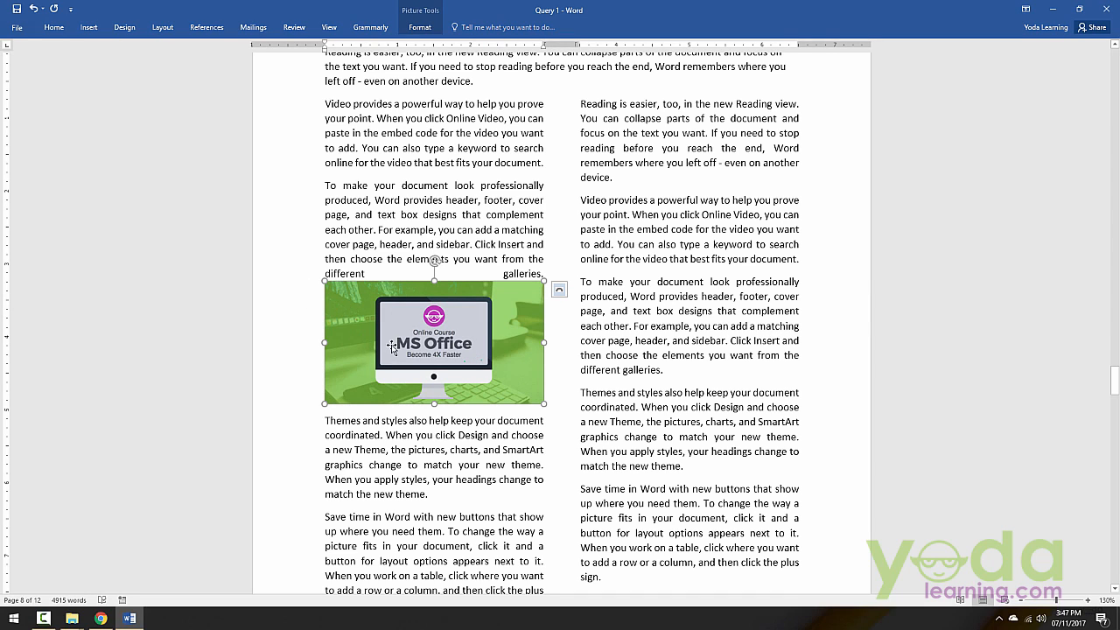
drag(390, 346, 433, 211)
drag(425, 307, 436, 386)
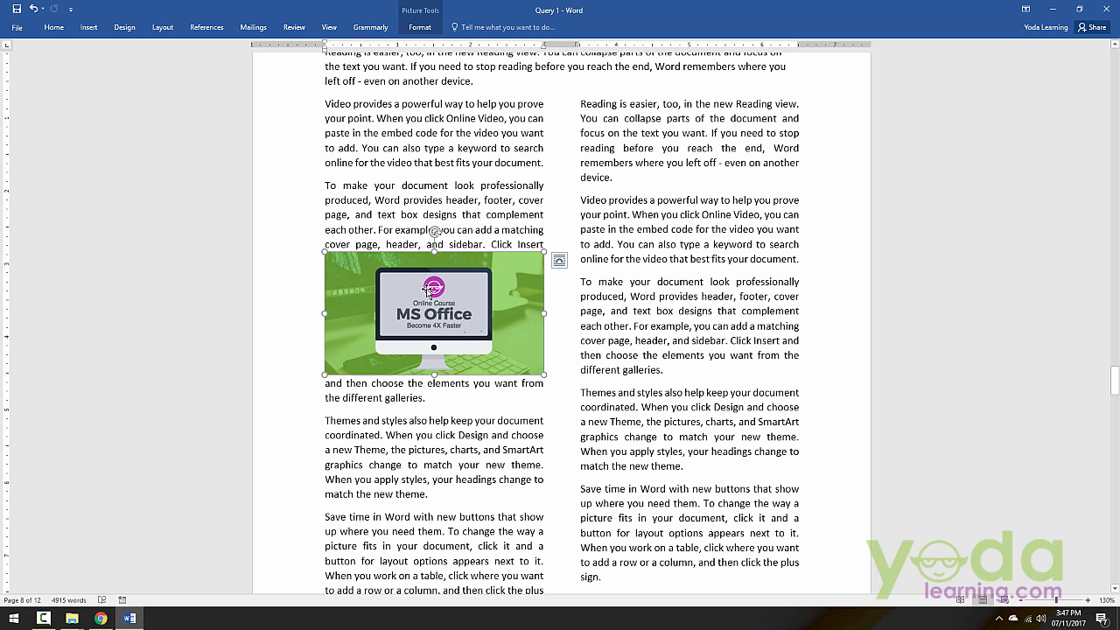
Step: Set the picture's text wrapping to Tight
click(436, 27)
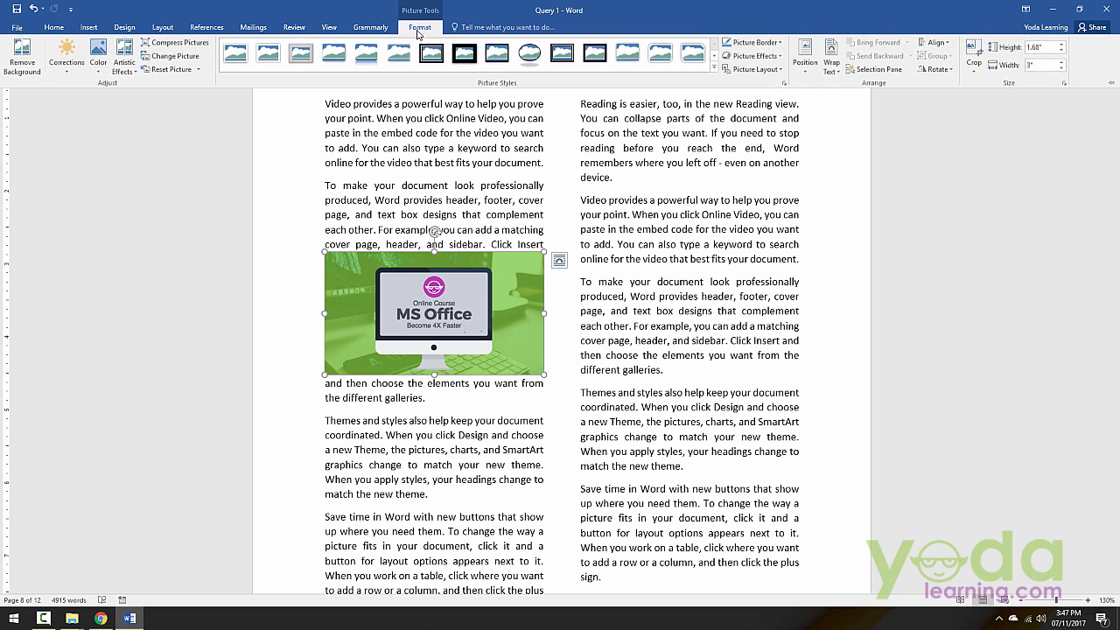
click(835, 74)
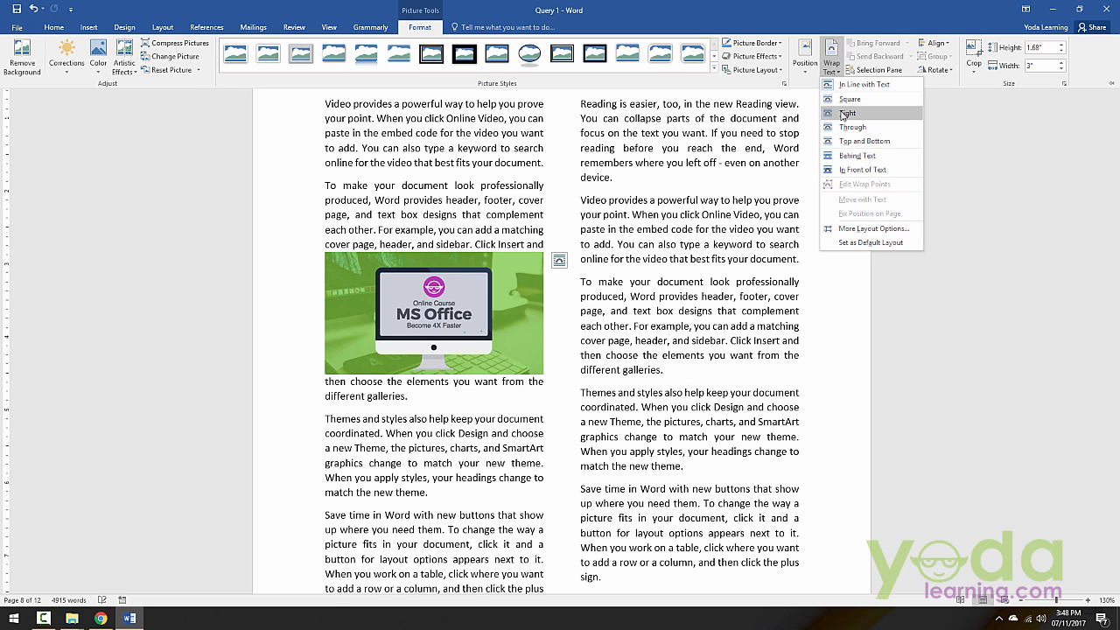
click(845, 113)
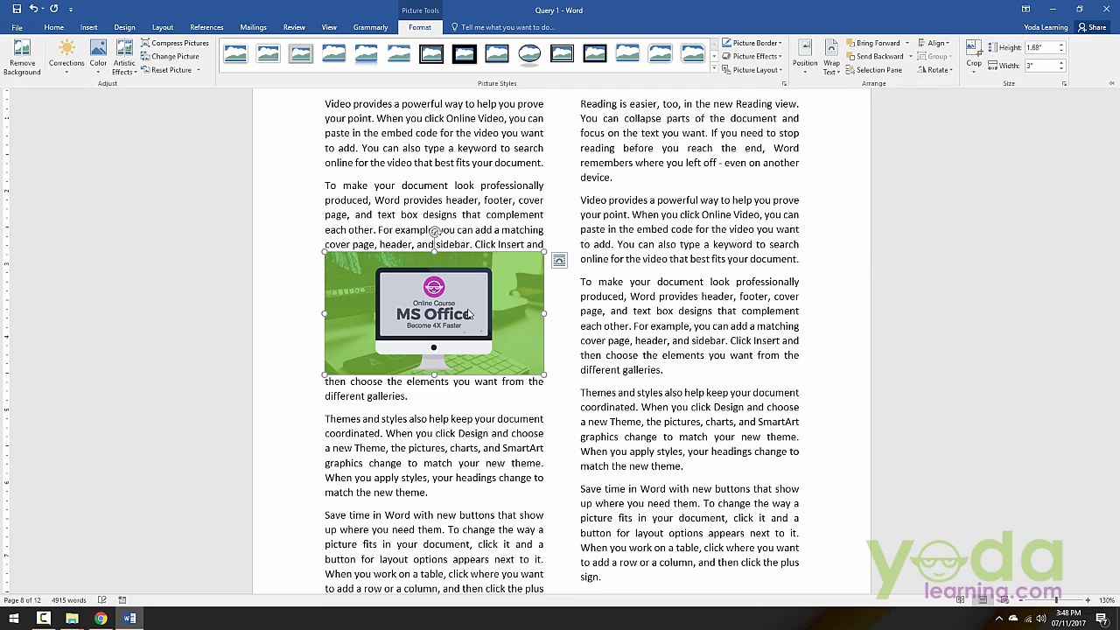
key(ctrl+F1)
Step: Move the picture to straddle the gap between the two columns, beside the "To make your document look professionally produced" paragraphs
drag(471, 291, 538, 269)
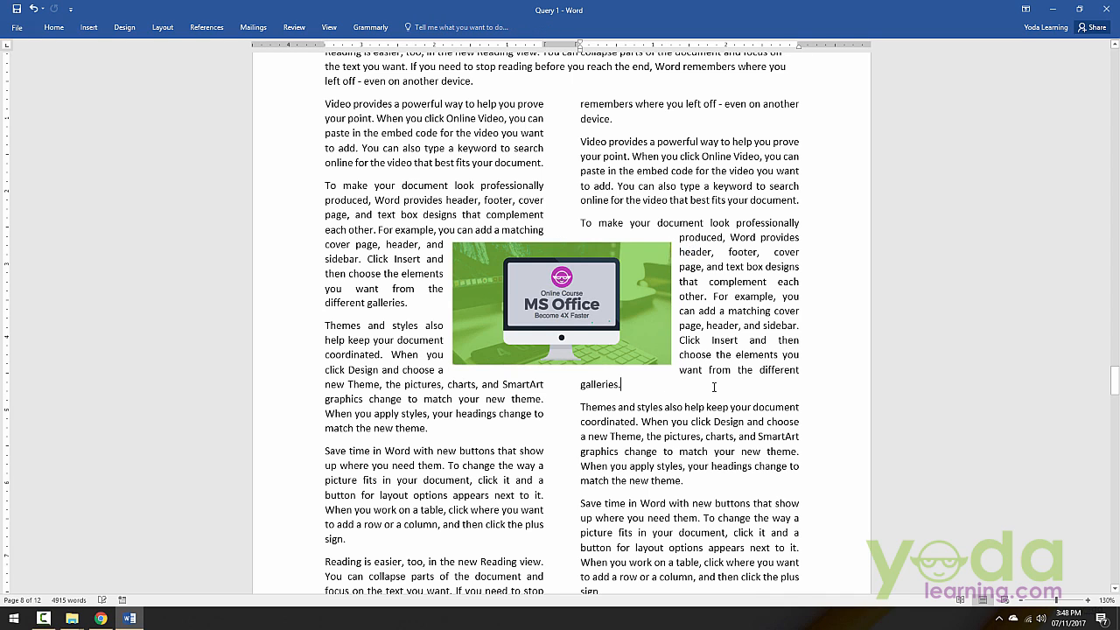
drag(560, 301, 546, 262)
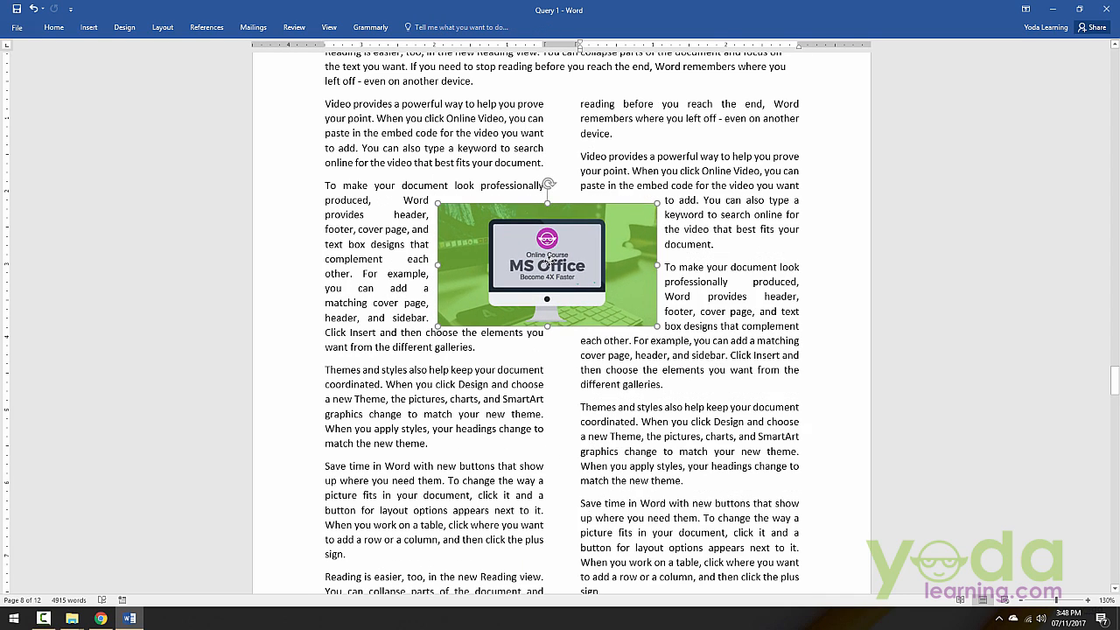
click(744, 391)
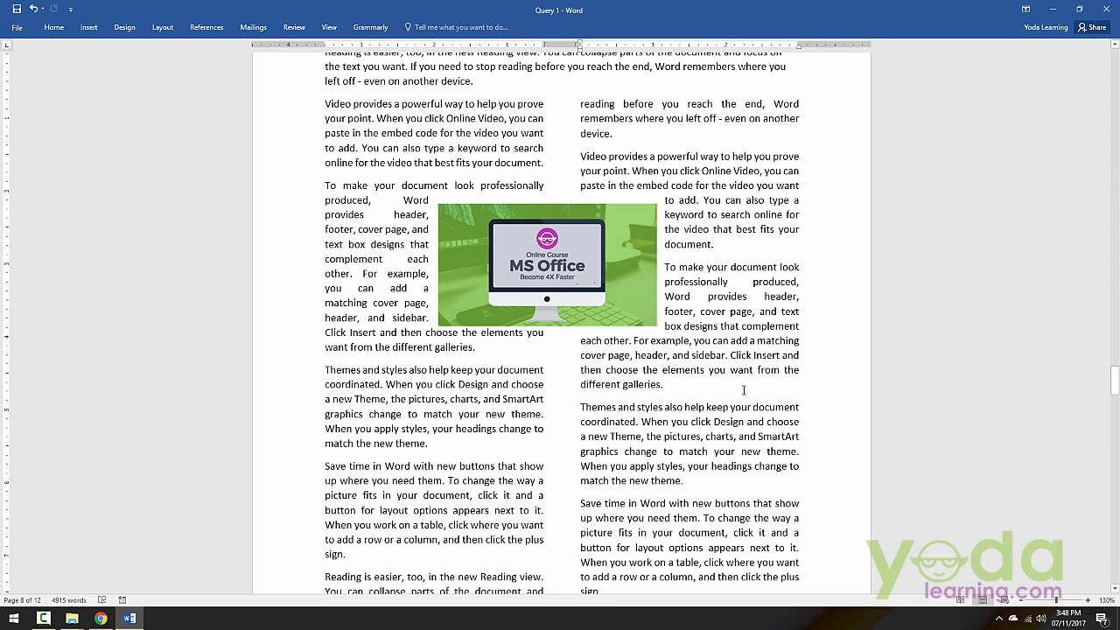